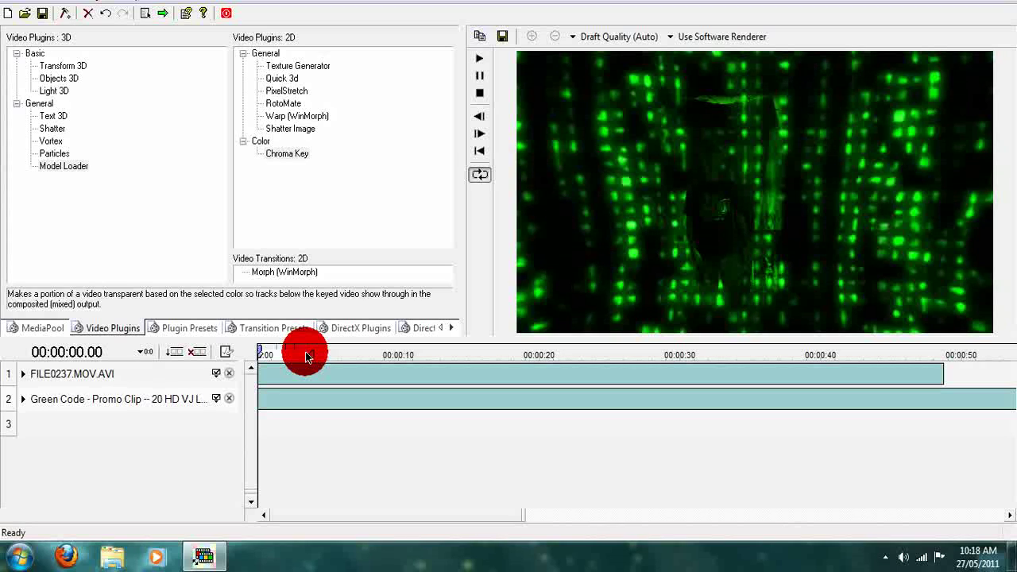
Scrub through the existing composite preview and return the playhead to the start
drag(293, 356, 252, 302)
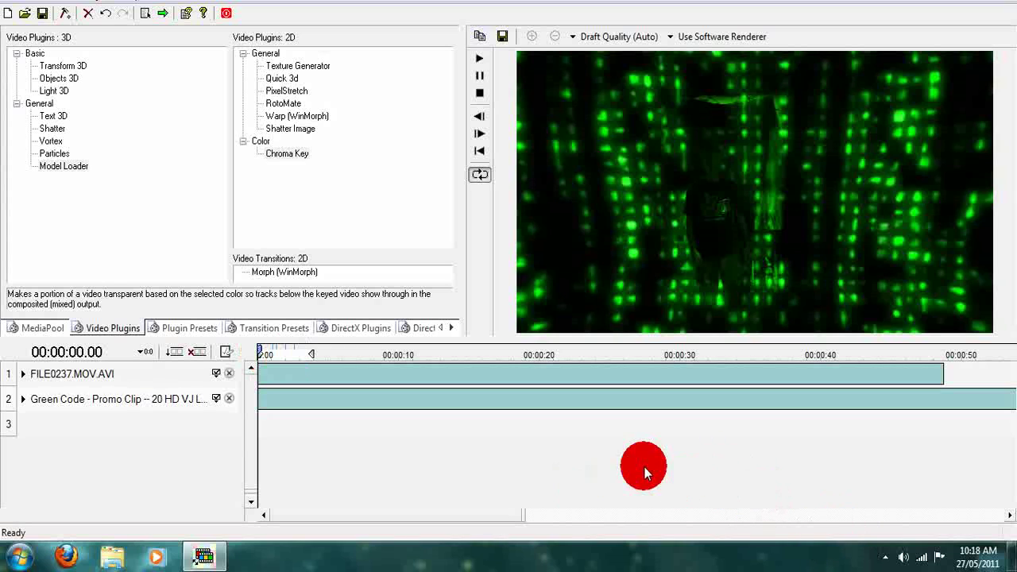
click(262, 349)
drag(262, 350, 287, 355)
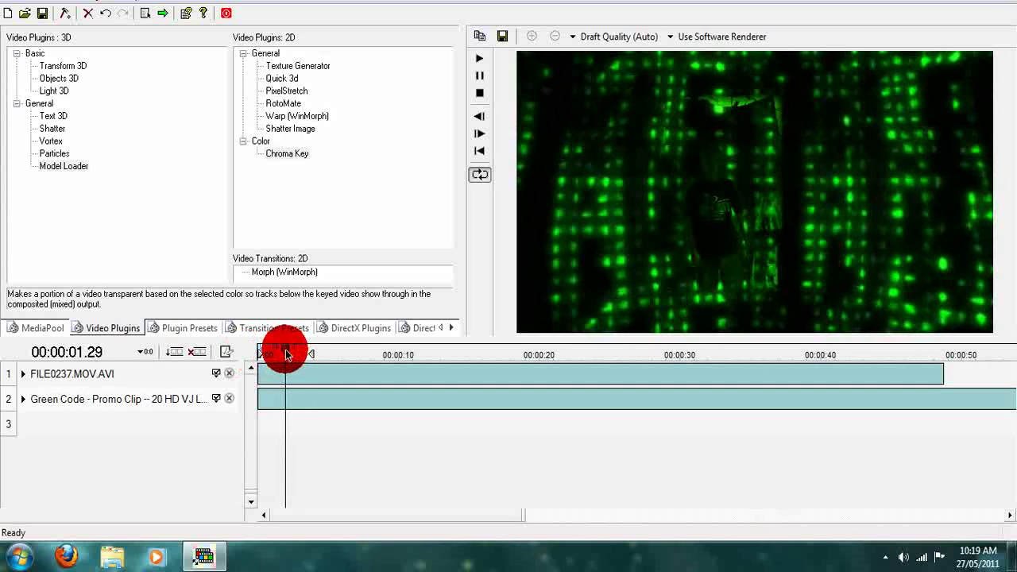
drag(287, 355, 23, 337)
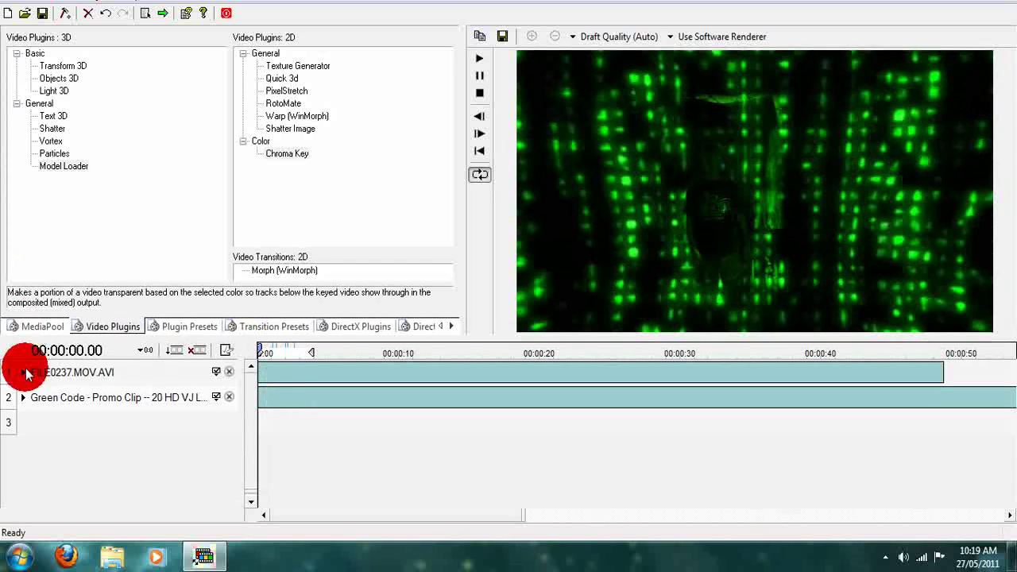
Start a new project without saving the old one, sized 1280×720 at 30 fps
click(34, 326)
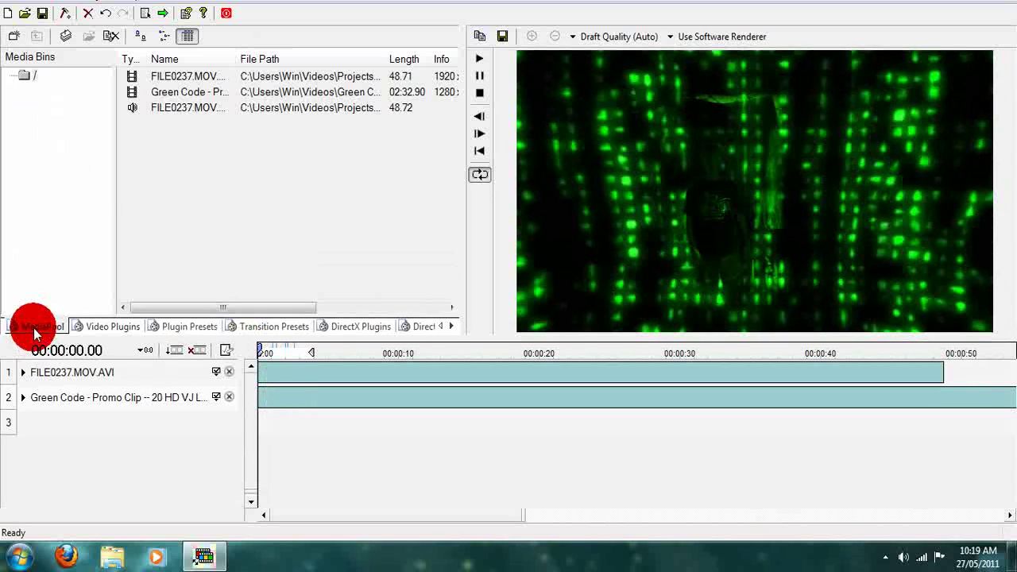
click(11, 11)
click(573, 316)
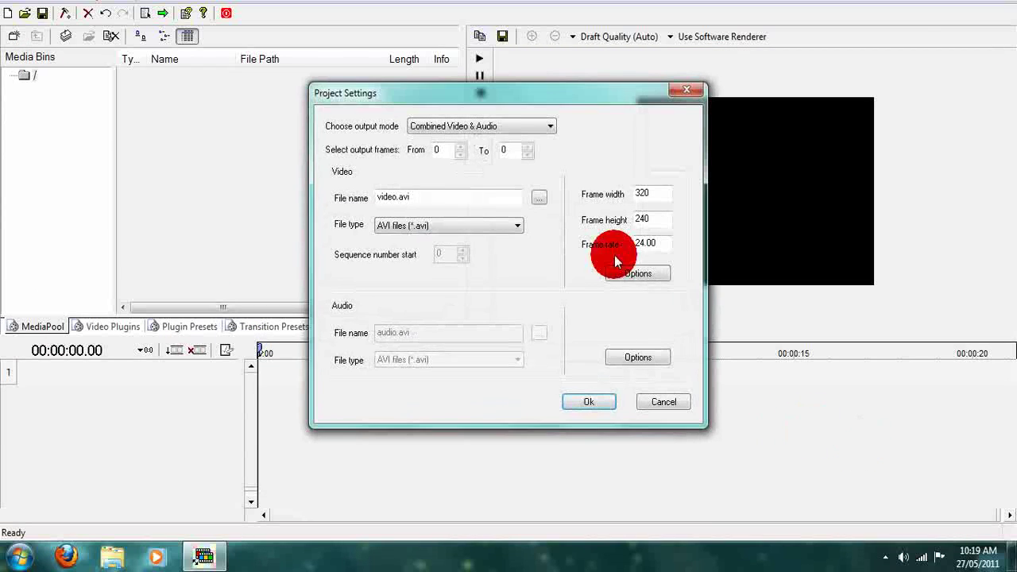
click(441, 225)
double_click(664, 193)
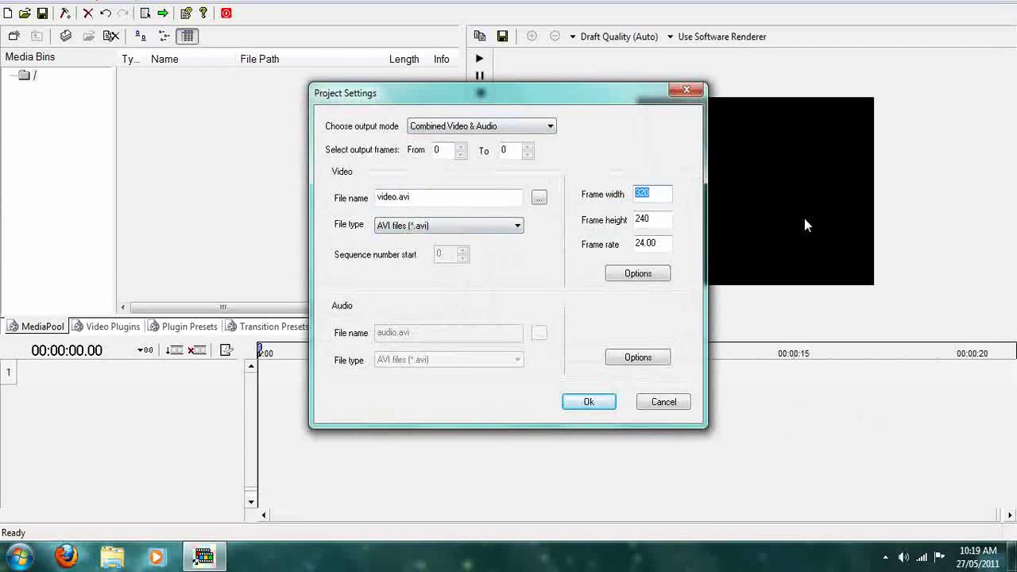
text(1280)
key(Tab)
text(720)
key(Tab)
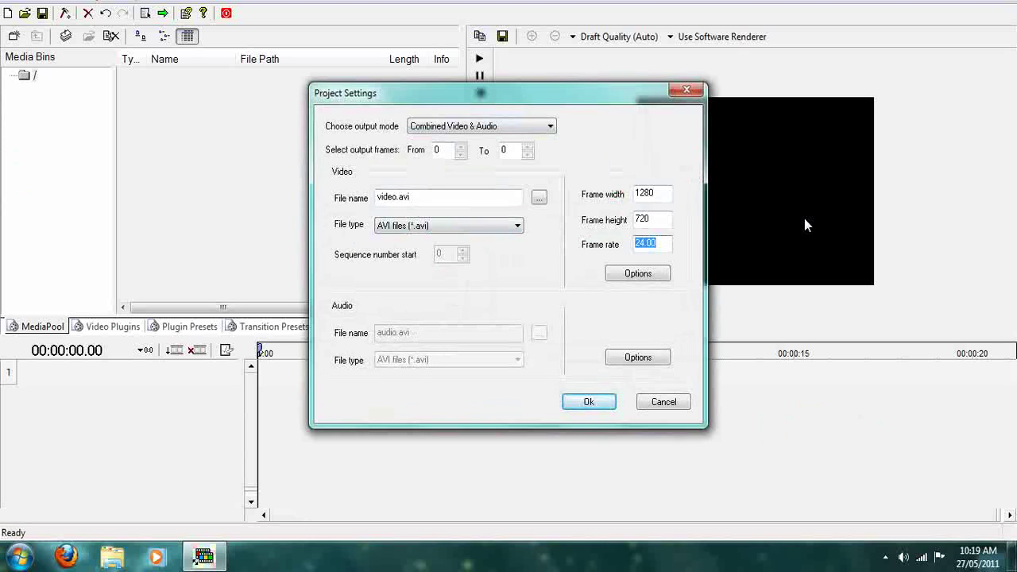
text(30)
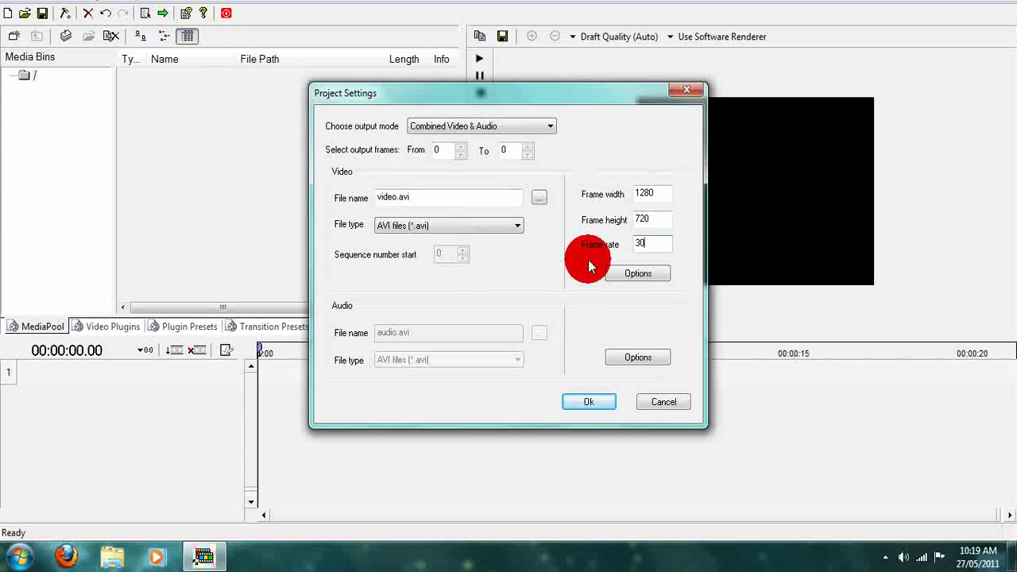
click(590, 405)
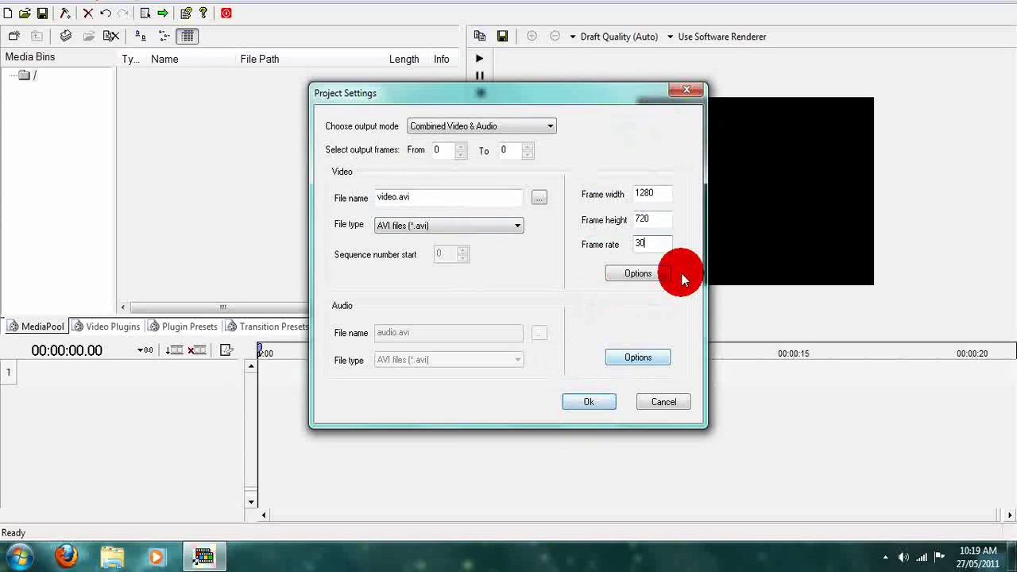
Pick the Xvid MPEG-4 Codec for video compression, review its options, and apply the settings
click(641, 275)
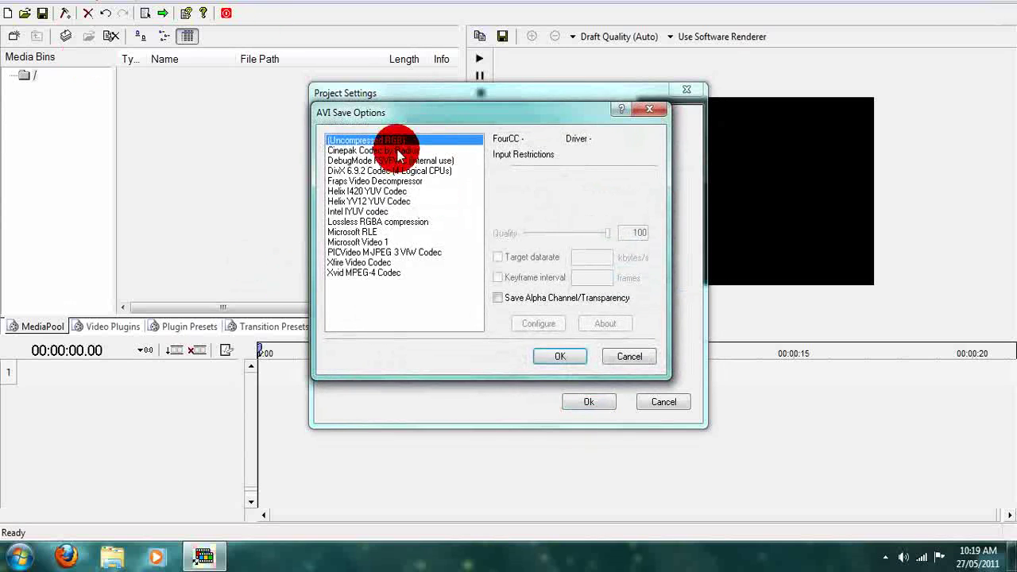
click(372, 272)
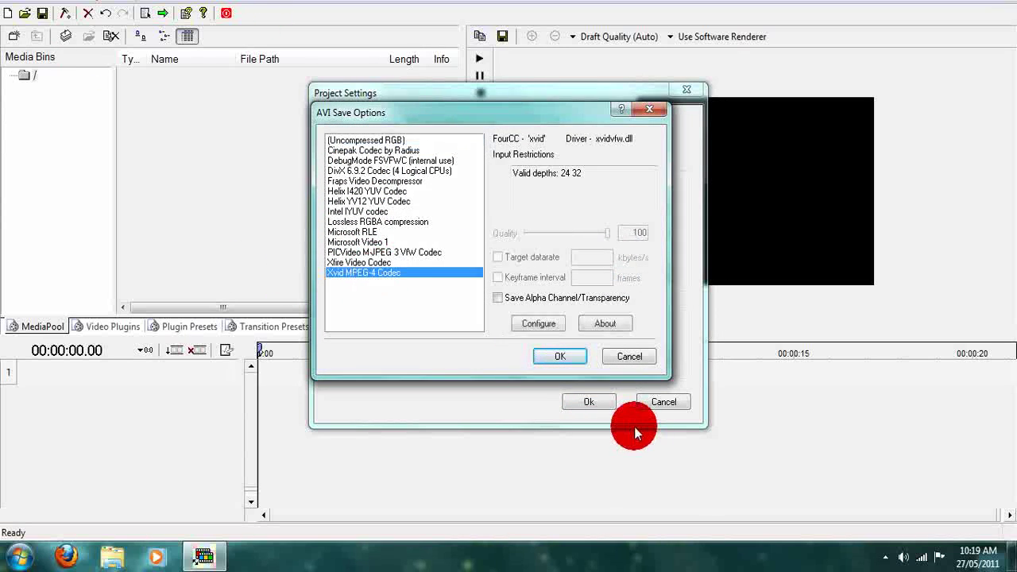
click(522, 324)
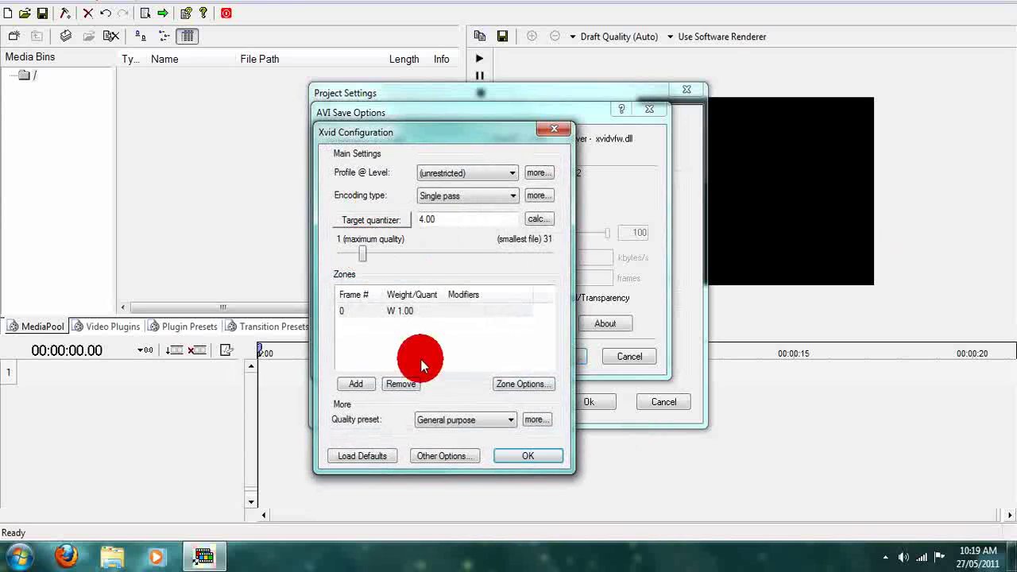
click(437, 456)
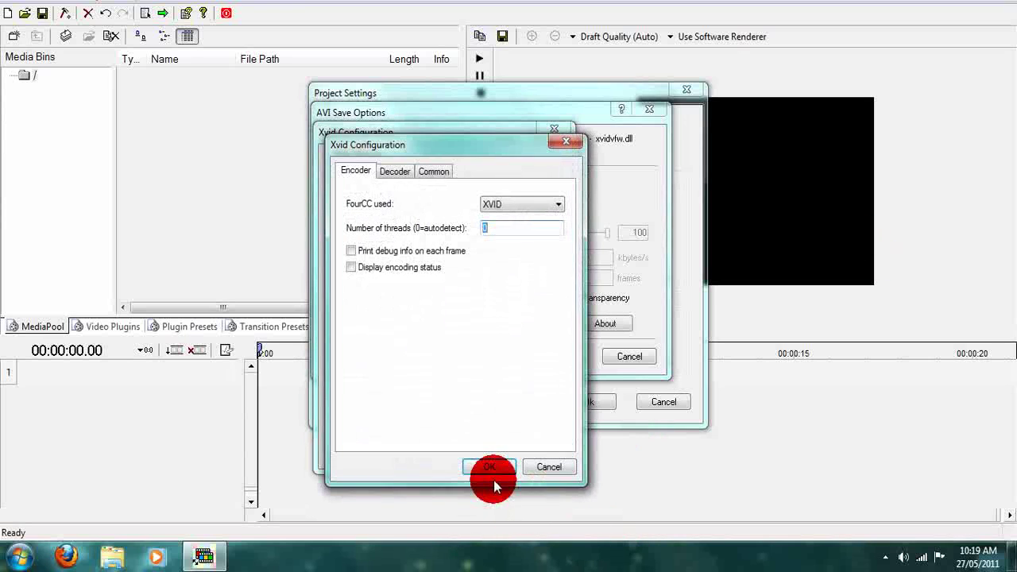
click(492, 467)
click(554, 458)
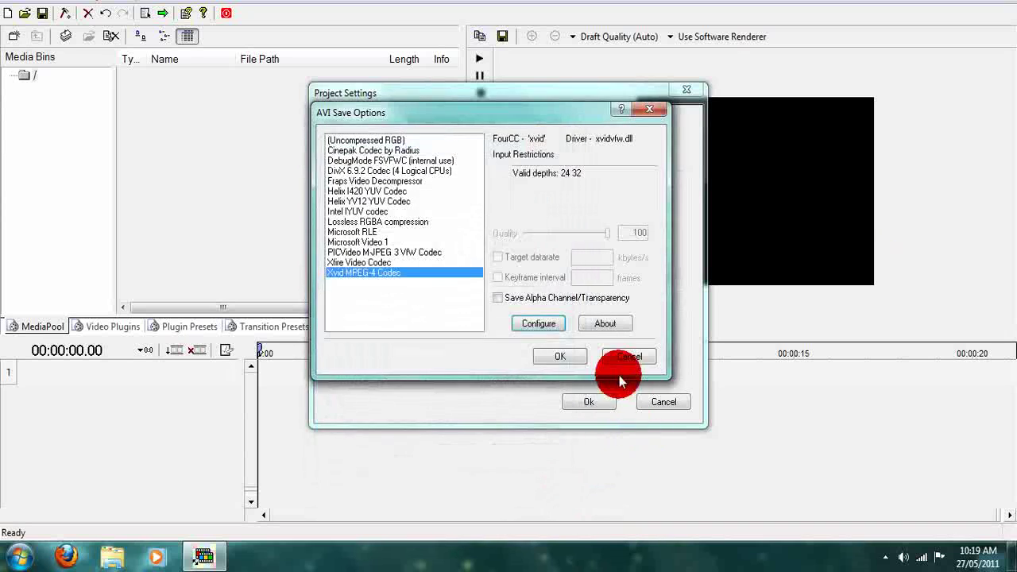
click(622, 360)
click(596, 403)
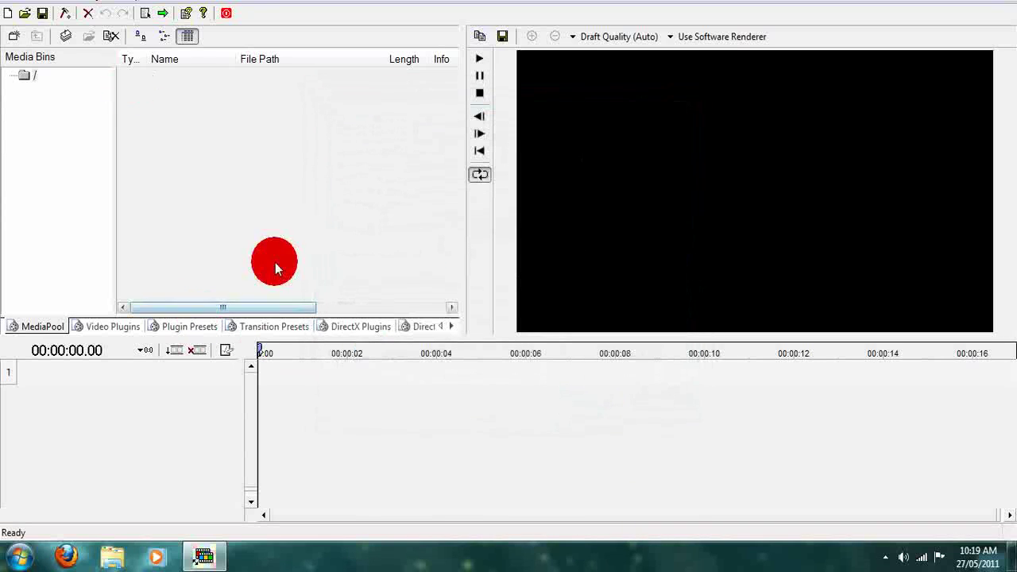
Browse Projects > Power Stick Comm > Source Footage, import FILE0237.MOV.AVI, and select the clip
click(68, 37)
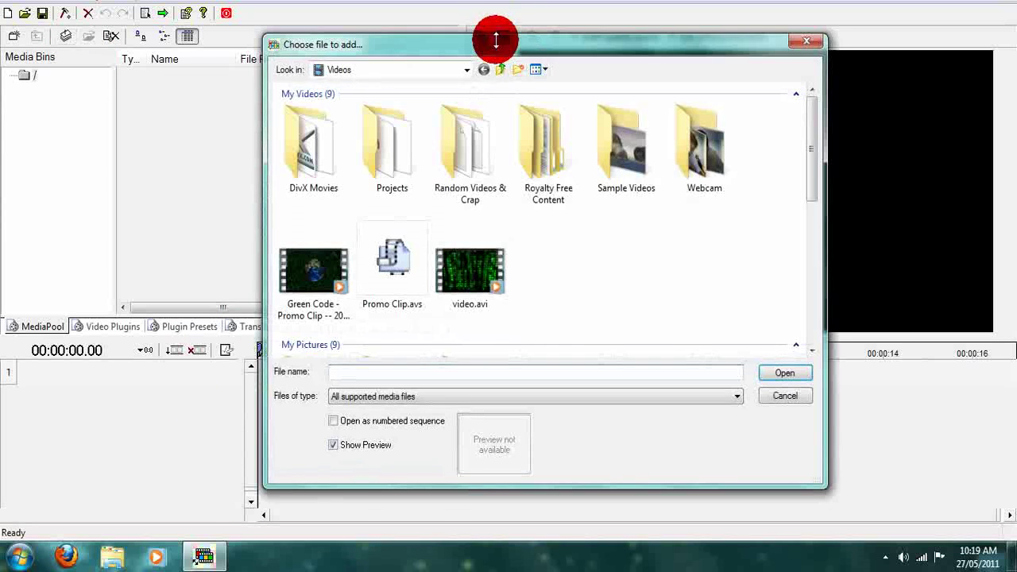
mouse_move(496, 39)
mouse_down()
mouse_move(563, 41)
mouse_move(490, 27)
mouse_up()
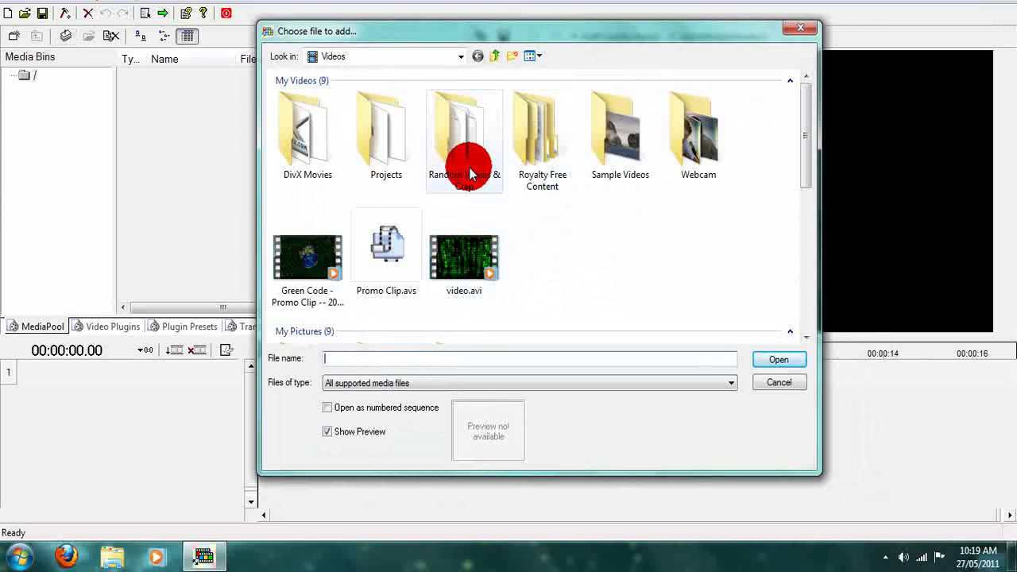
click(405, 148)
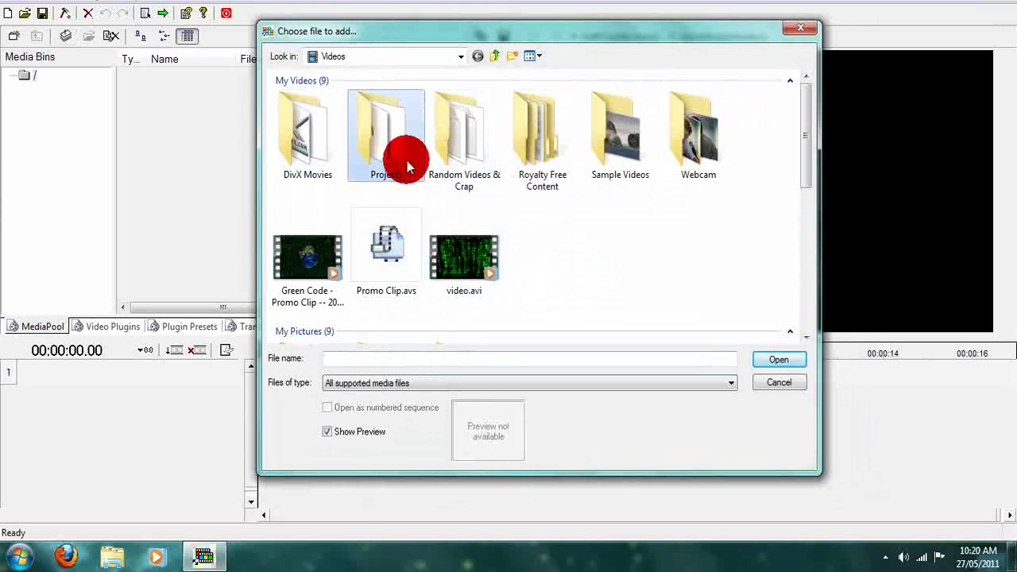
double_click(389, 155)
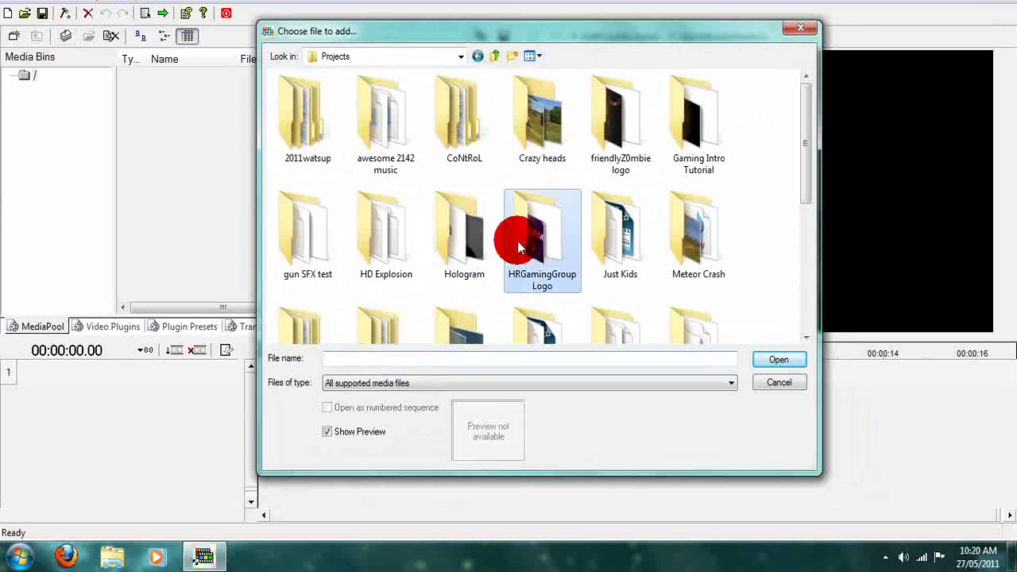
scroll(521, 248, down, 5)
scroll(509, 238, up, 2)
scroll(492, 233, down, 2)
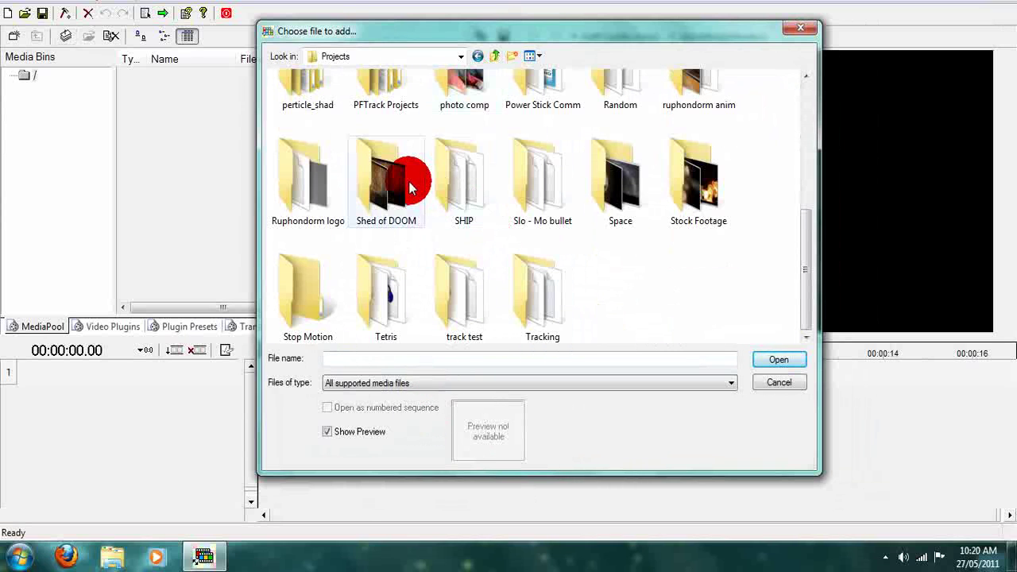
scroll(413, 179, up, 2)
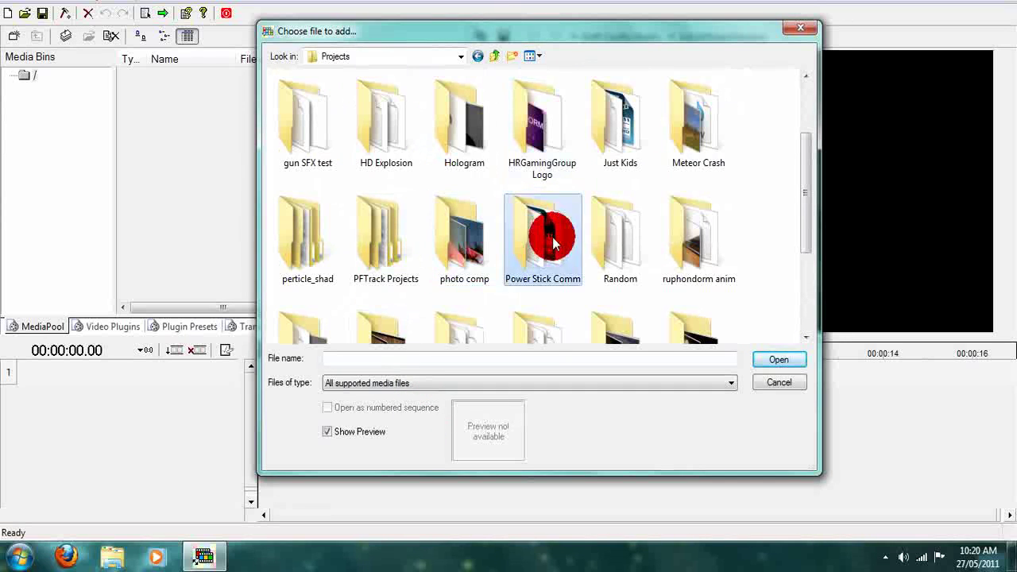
double_click(528, 234)
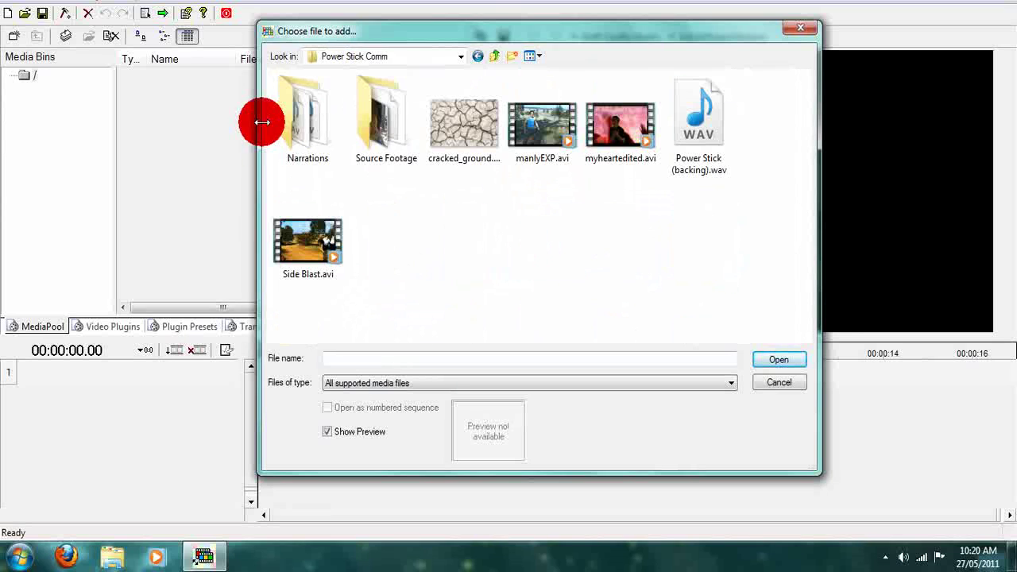
double_click(385, 130)
double_click(386, 119)
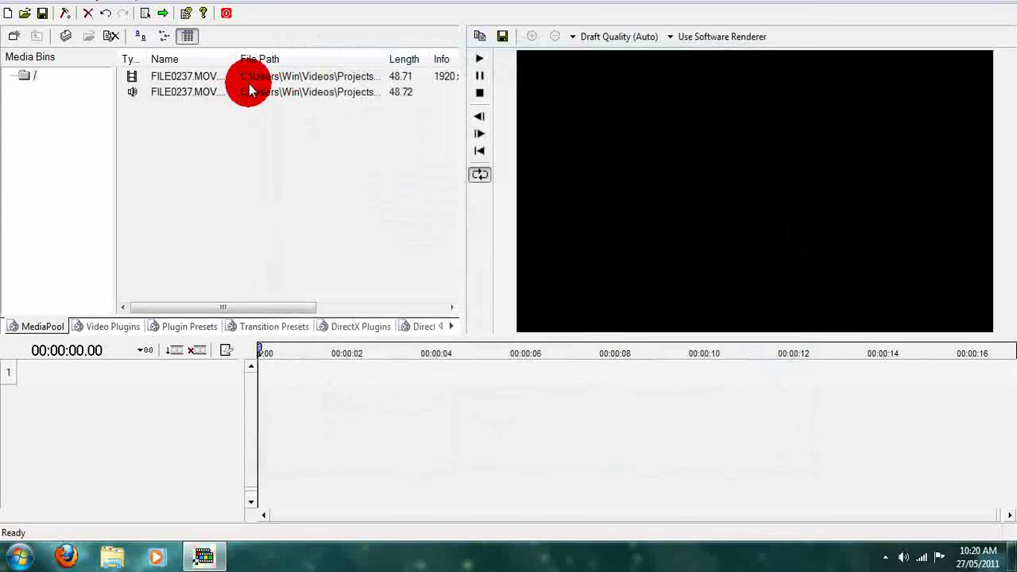
click(188, 80)
Place FILE0237.MOV.AVI on track 1 and scrub a little into the clip
drag(212, 83, 376, 422)
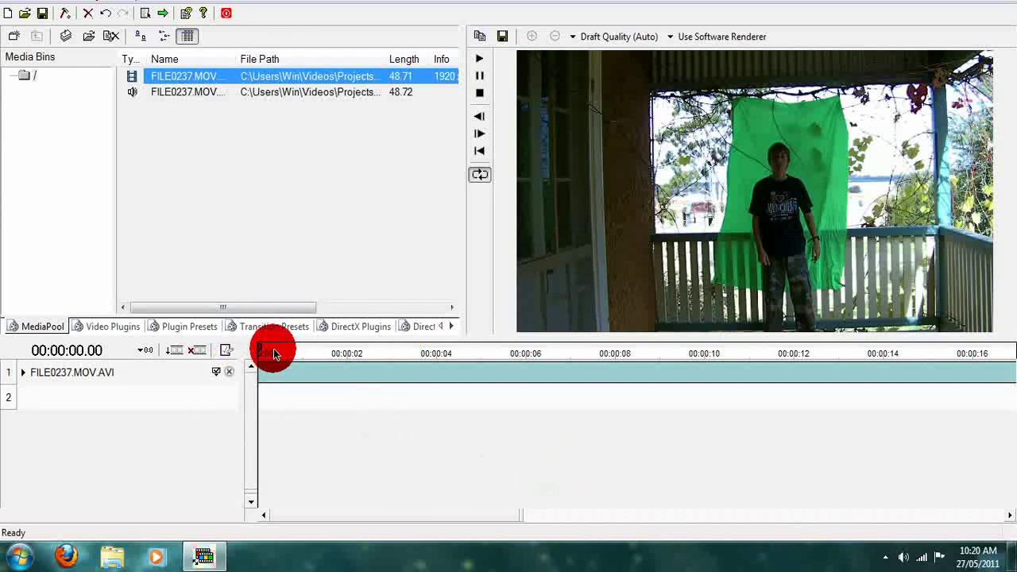
drag(274, 353, 305, 358)
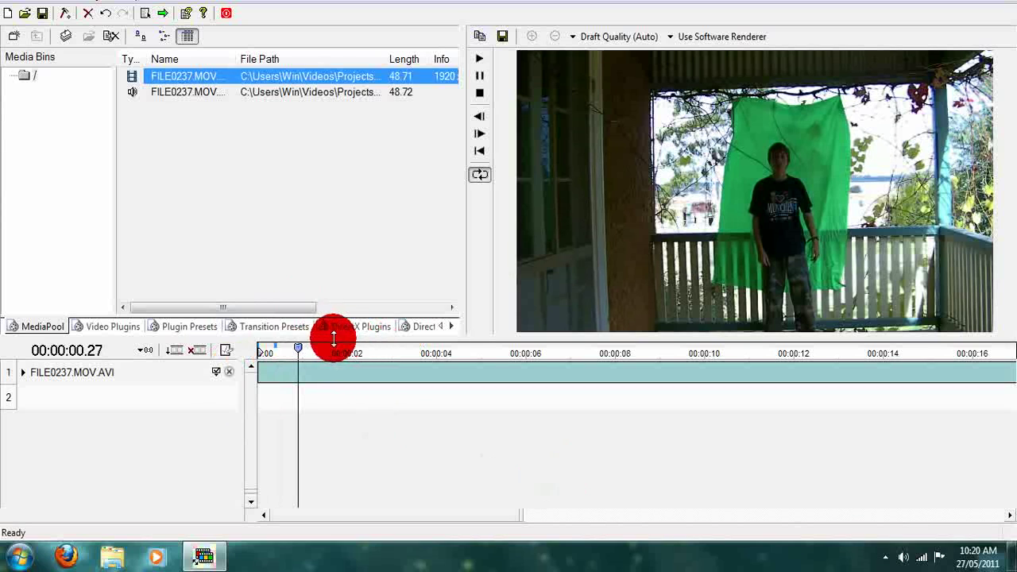
mouse_move(294, 355)
mouse_down()
mouse_move(267, 351)
mouse_move(421, 349)
mouse_move(404, 549)
mouse_move(536, 527)
mouse_move(520, 515)
mouse_move(1011, 516)
mouse_move(993, 374)
mouse_move(999, 341)
mouse_move(1003, 357)
mouse_move(535, 357)
mouse_move(425, 368)
mouse_move(364, 348)
mouse_up()
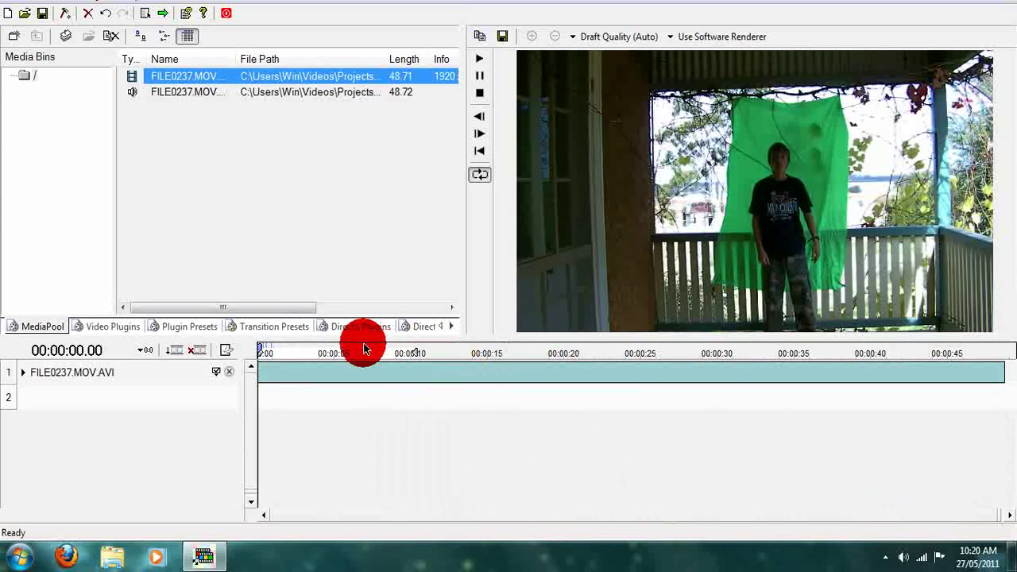
Preview frames, deselect the clip in the media pool, and park the playhead at 00:00:01.29
drag(995, 515, 482, 520)
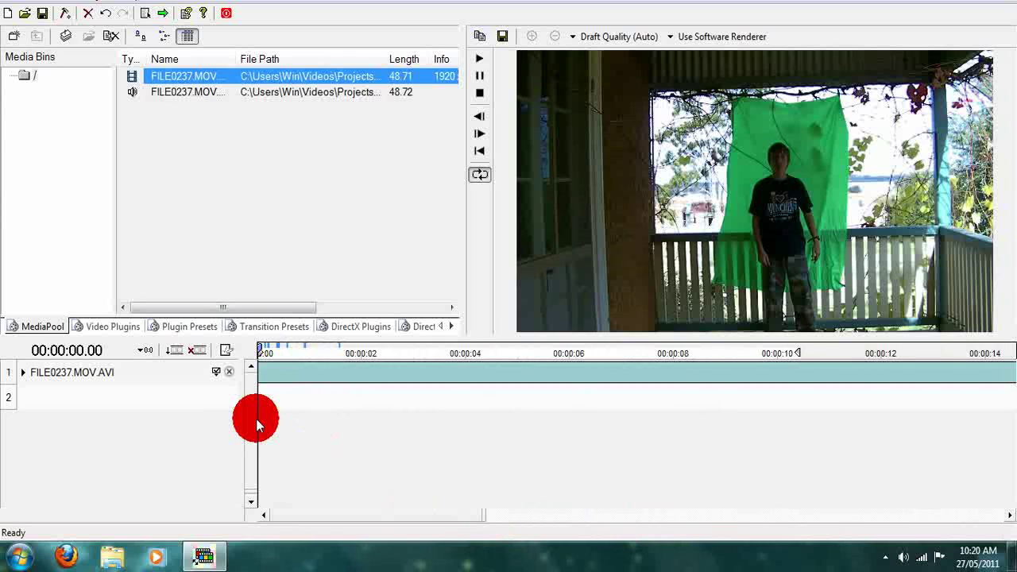
drag(268, 351, 433, 350)
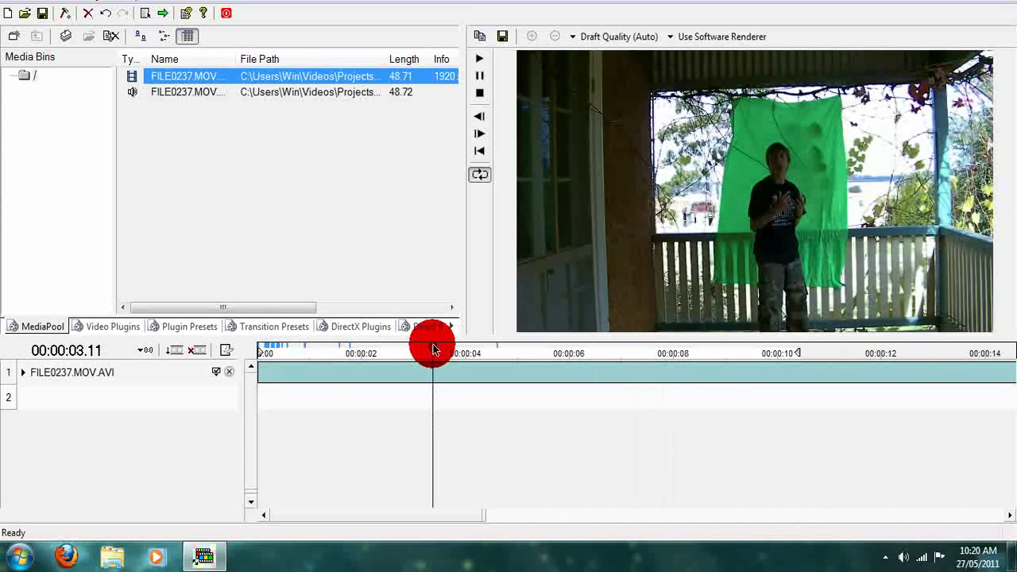
drag(433, 350, 6, 300)
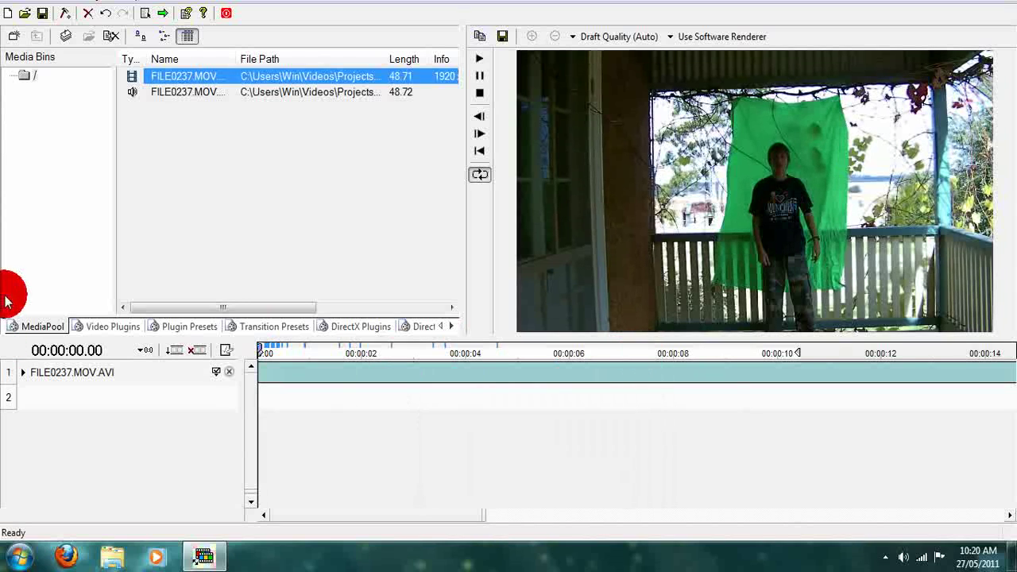
click(221, 276)
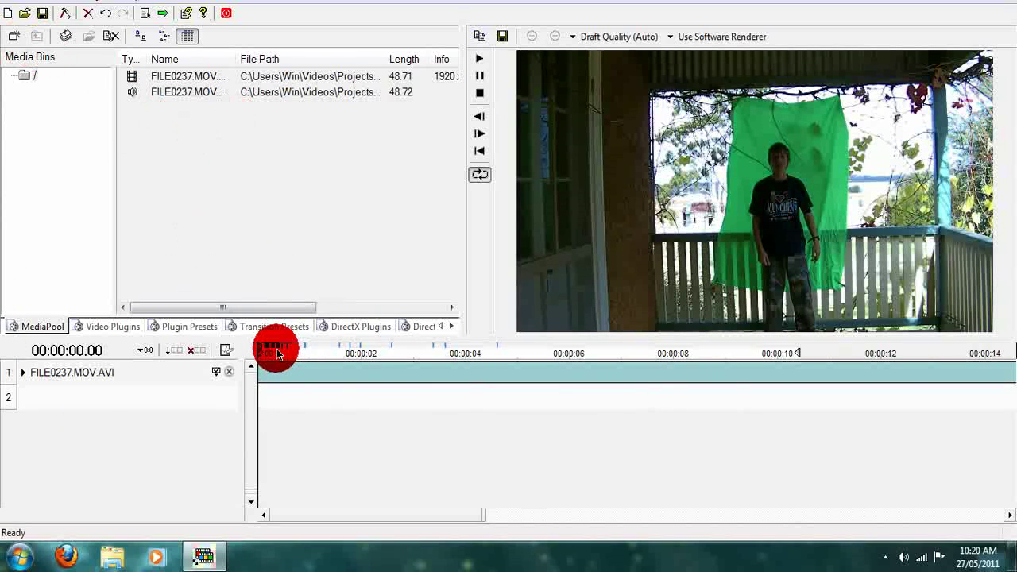
drag(276, 354, 359, 352)
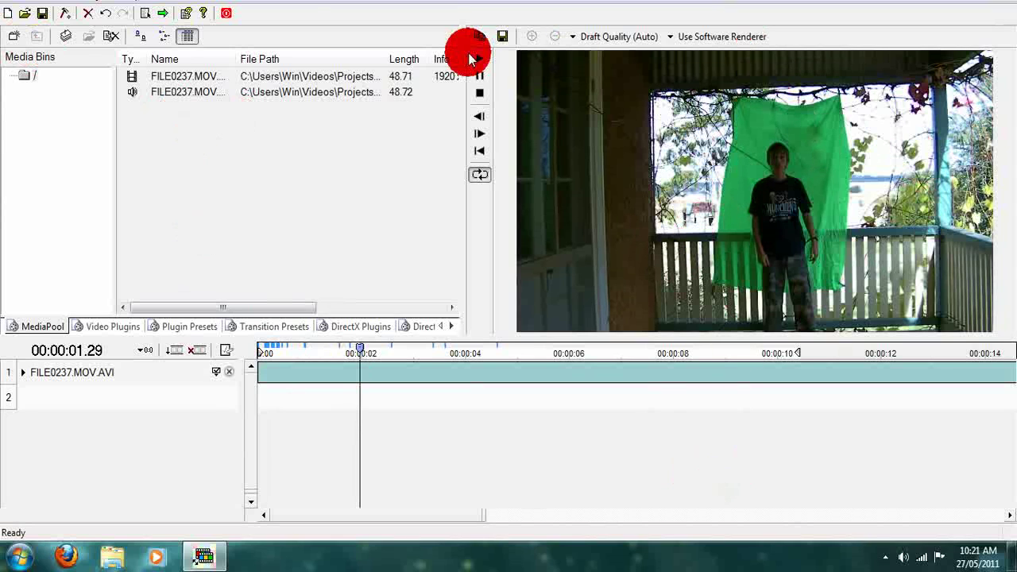
Apply Chroma Key from Video Plugins to the track 1 clip and expand its settings
click(112, 327)
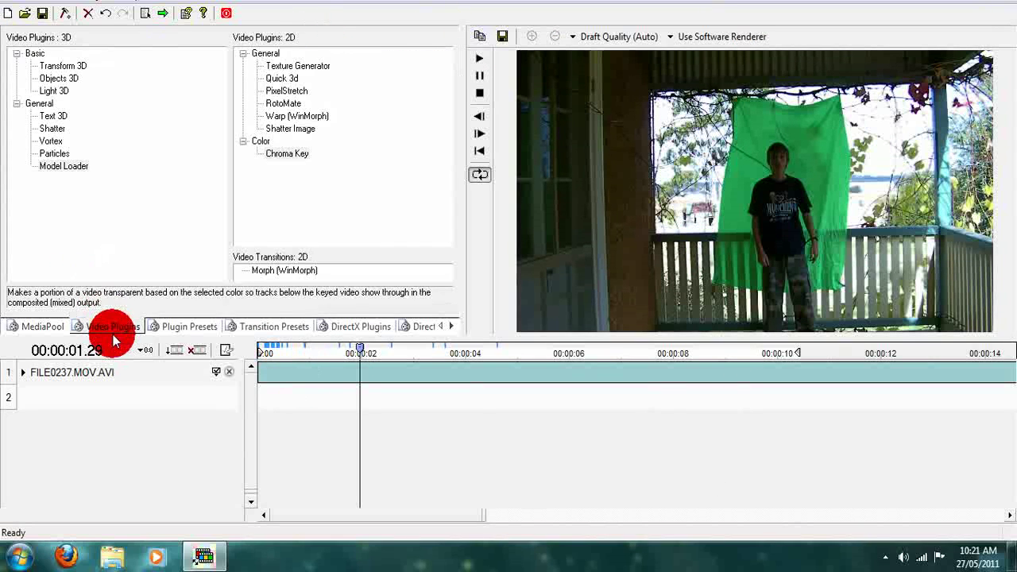
drag(278, 154, 131, 382)
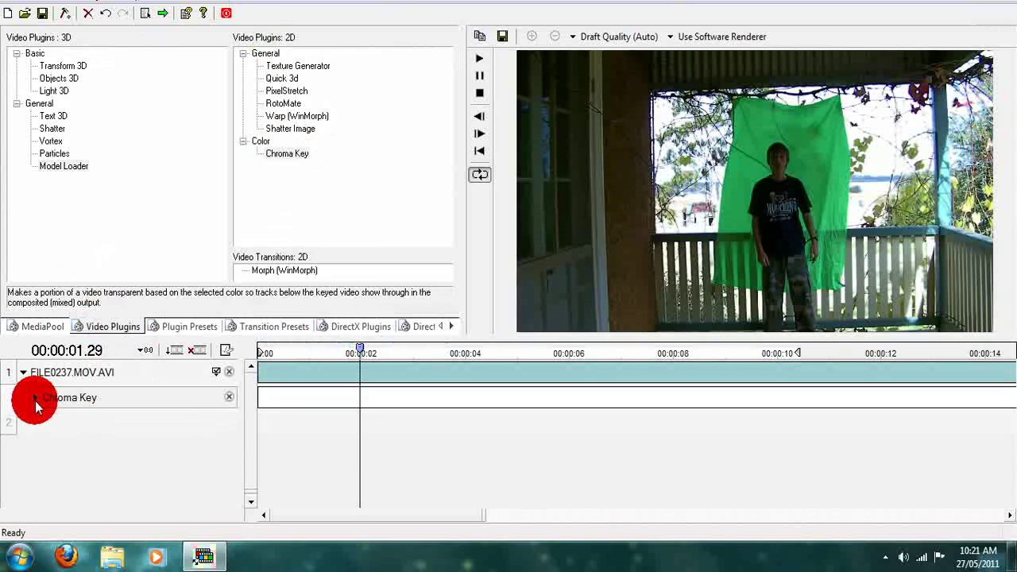
click(35, 398)
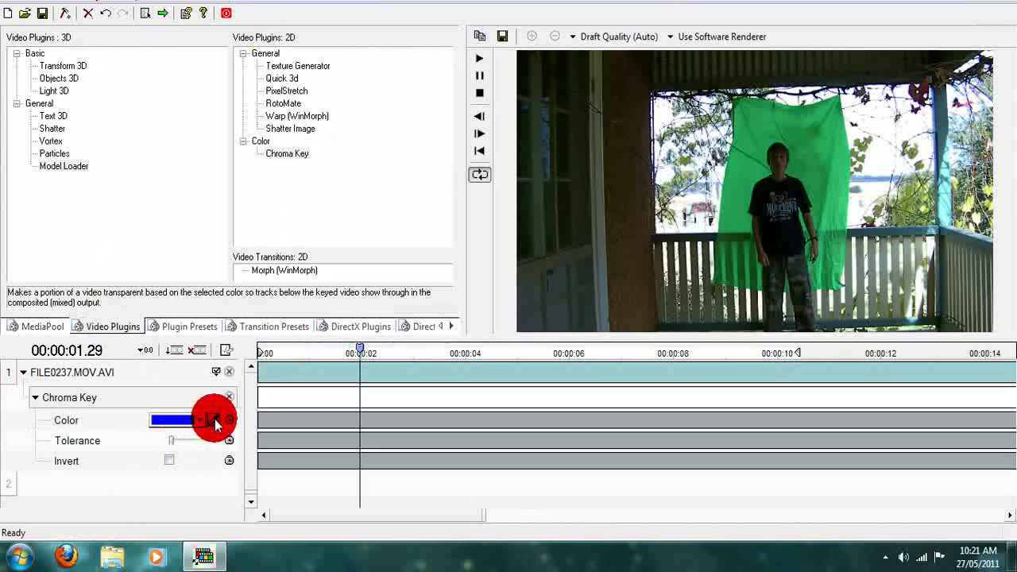
Sample the green screen as the Chroma Key colour with the eyedropper
click(760, 183)
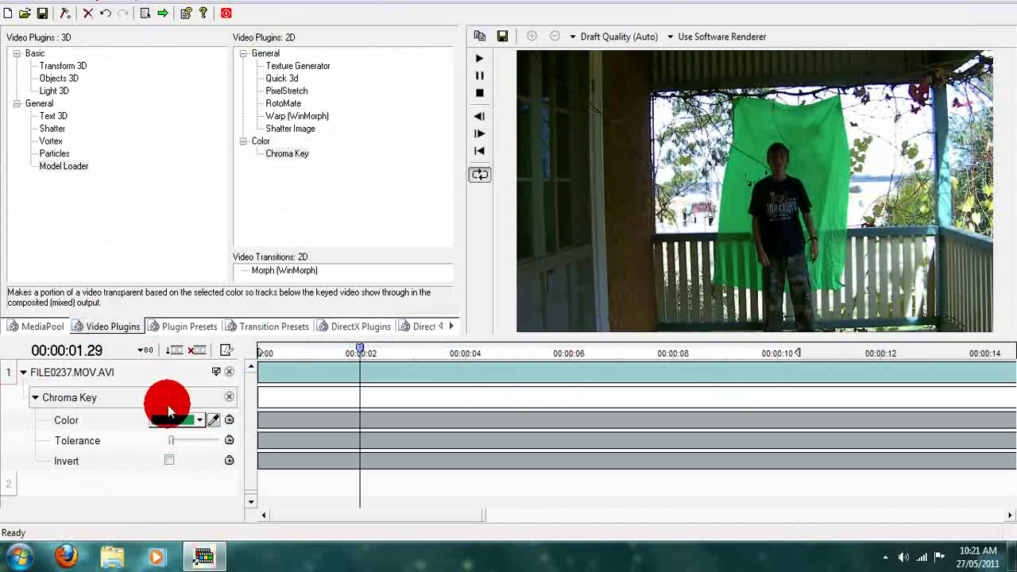
click(212, 418)
click(738, 239)
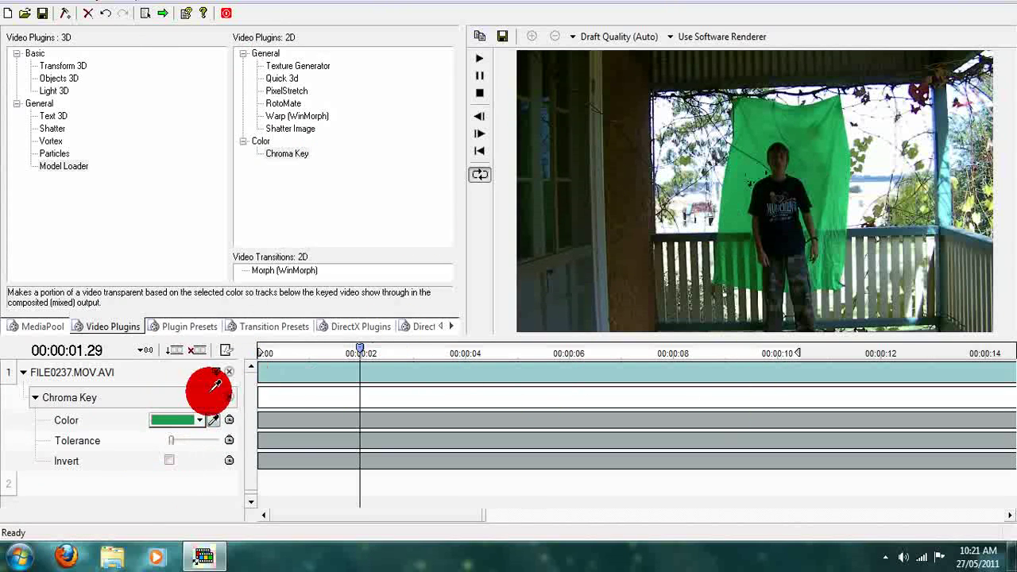
click(212, 419)
click(814, 185)
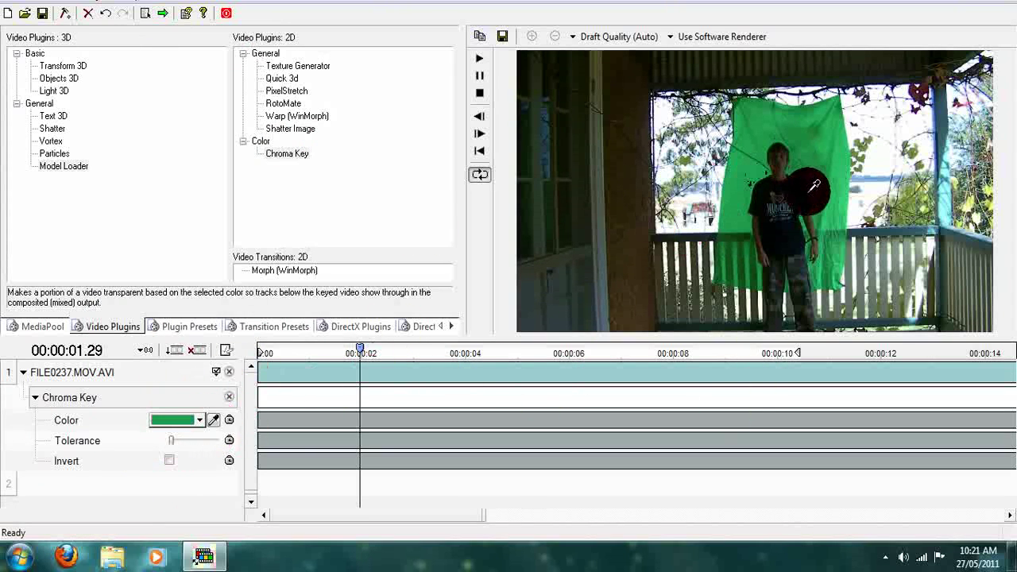
mouse_move(815, 185)
mouse_down()
mouse_move(824, 171)
mouse_move(826, 185)
mouse_up()
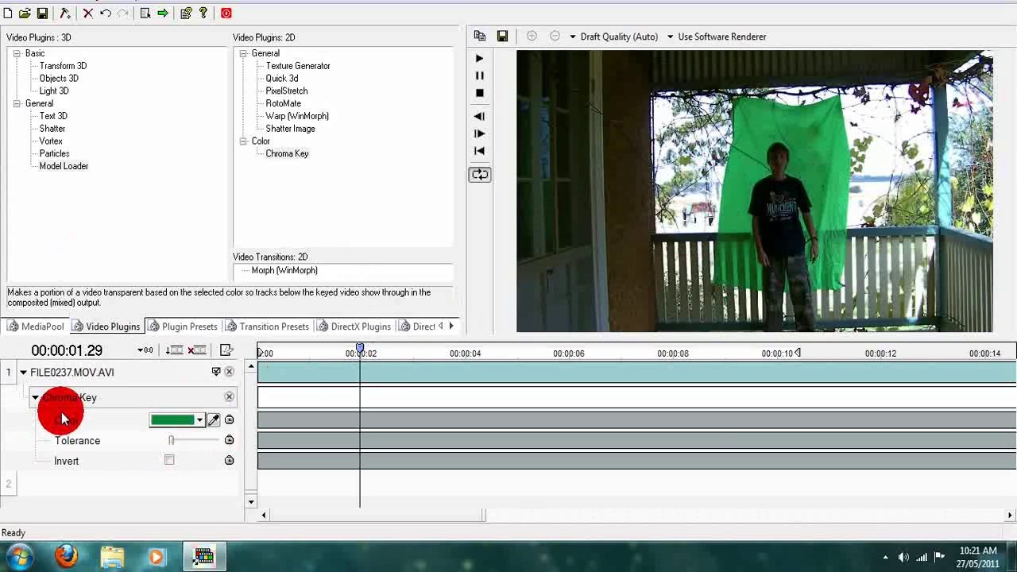
click(213, 419)
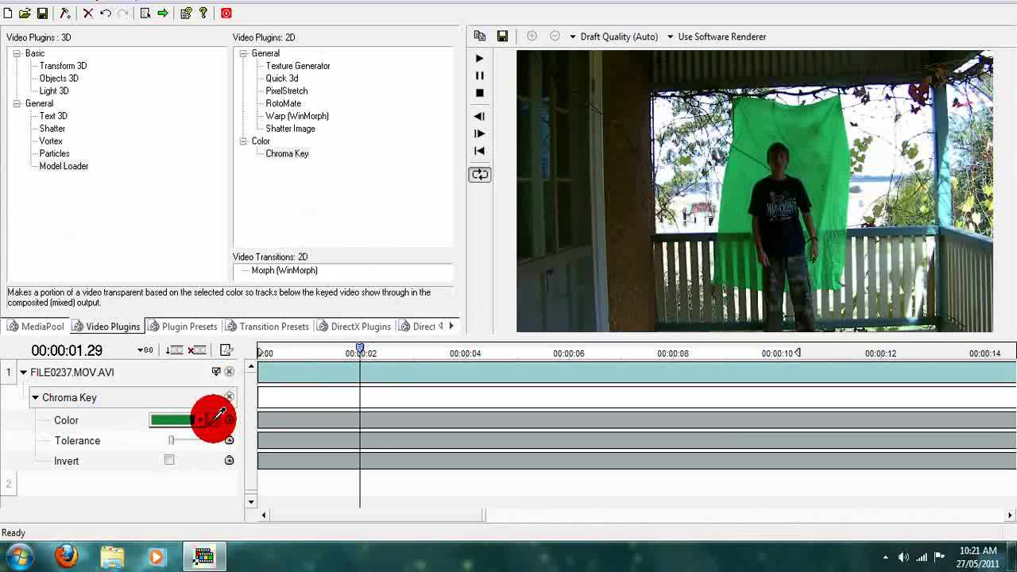
drag(736, 178, 757, 152)
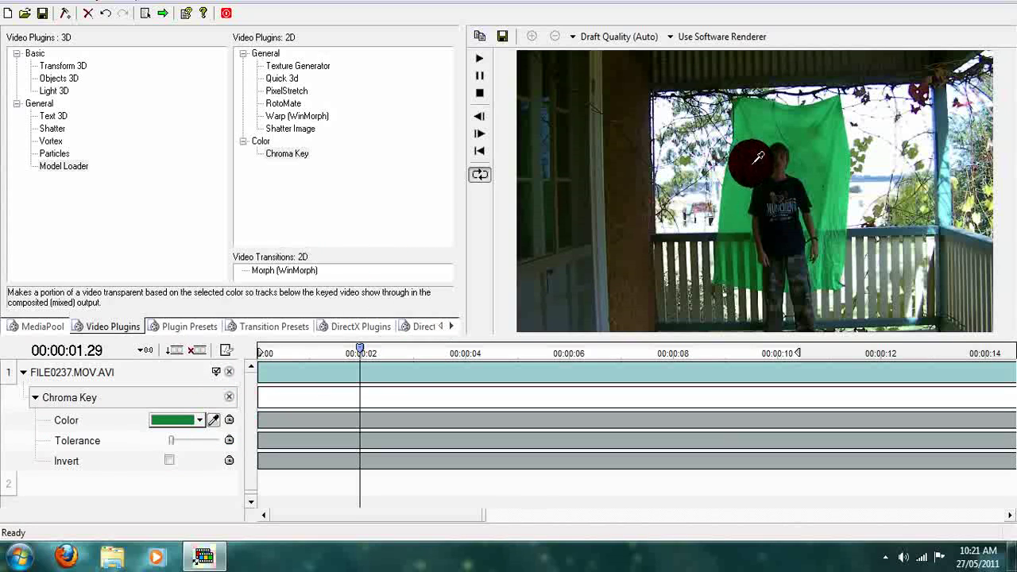
click(759, 157)
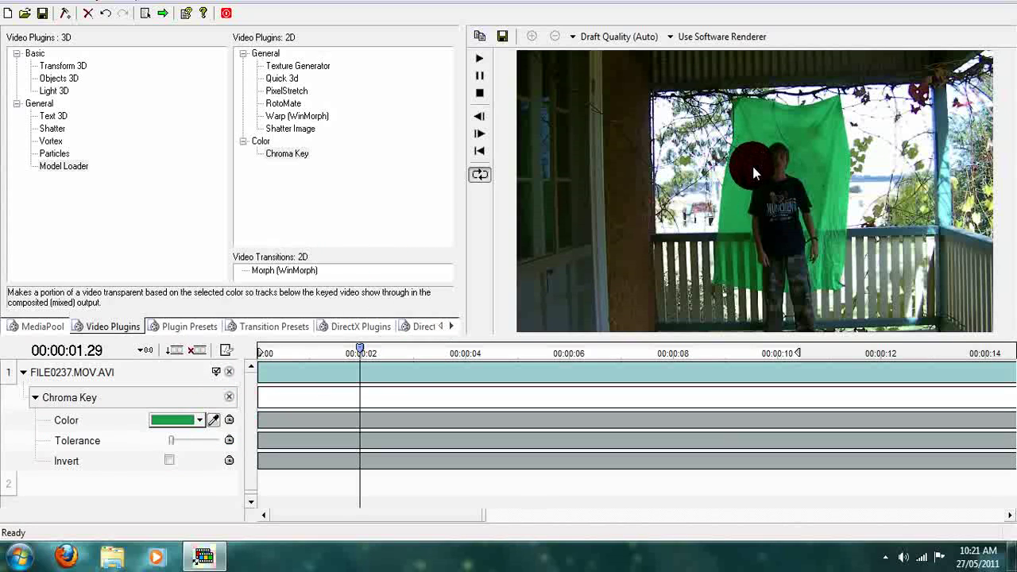
Re-sample darker and brighter greens and raise Tolerance until the backdrop turns dark
click(223, 414)
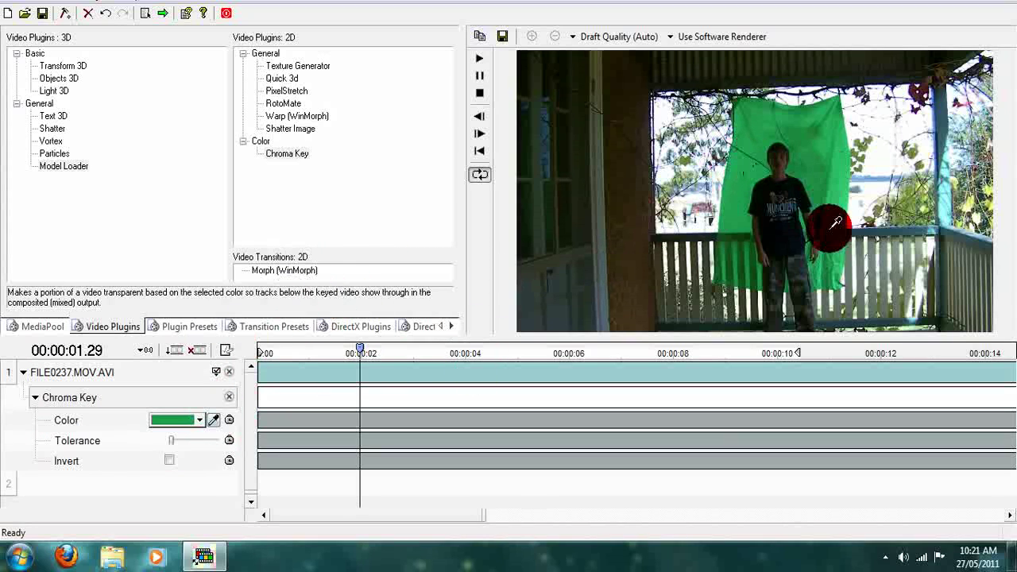
click(749, 242)
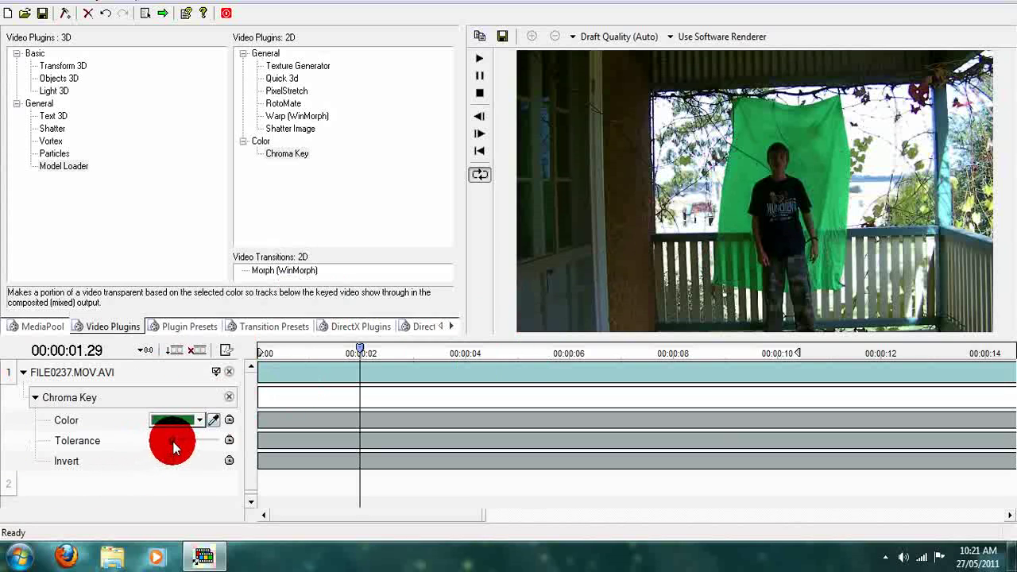
drag(173, 441, 174, 441)
click(213, 420)
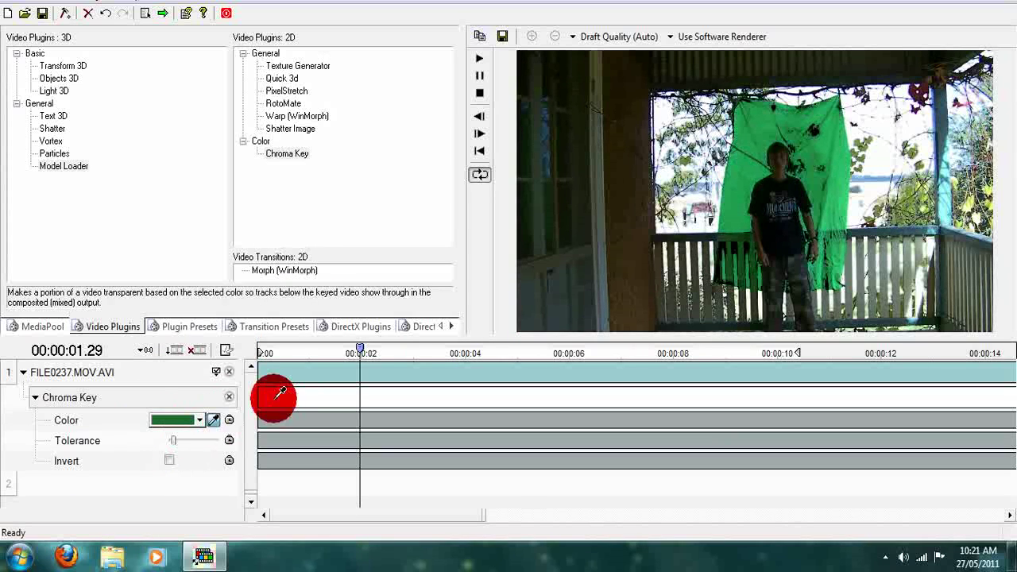
click(734, 175)
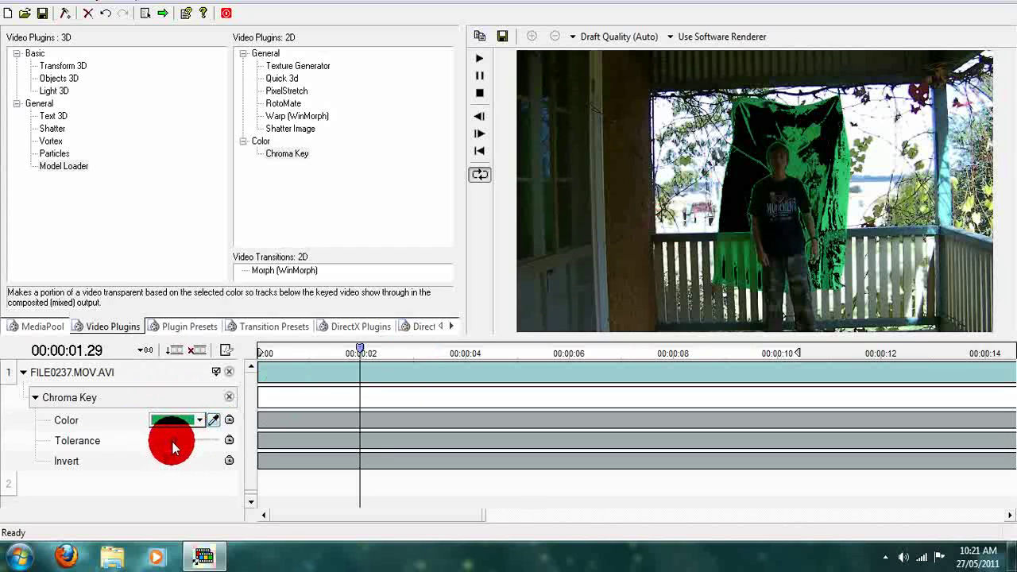
drag(173, 443, 178, 445)
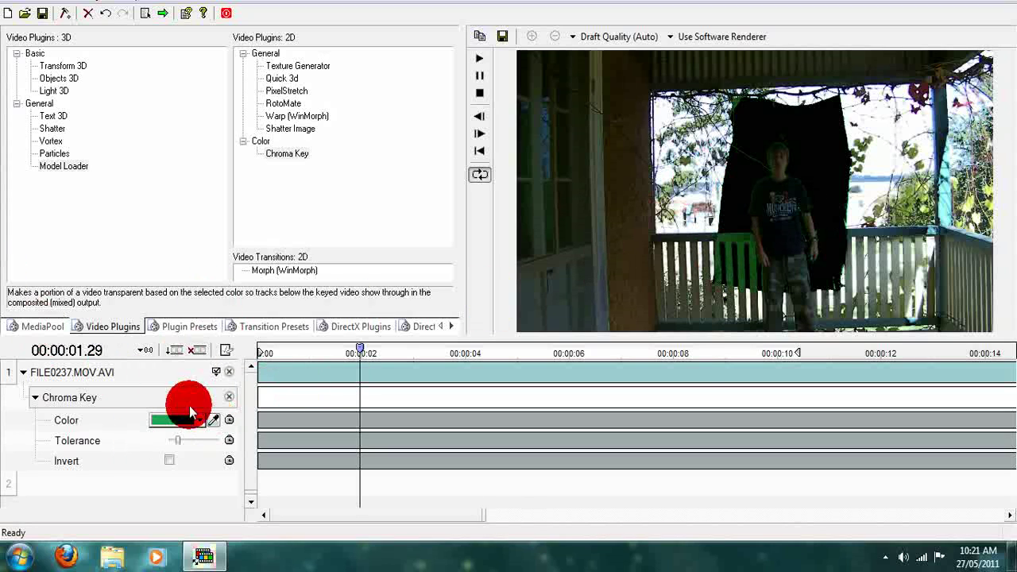
click(35, 399)
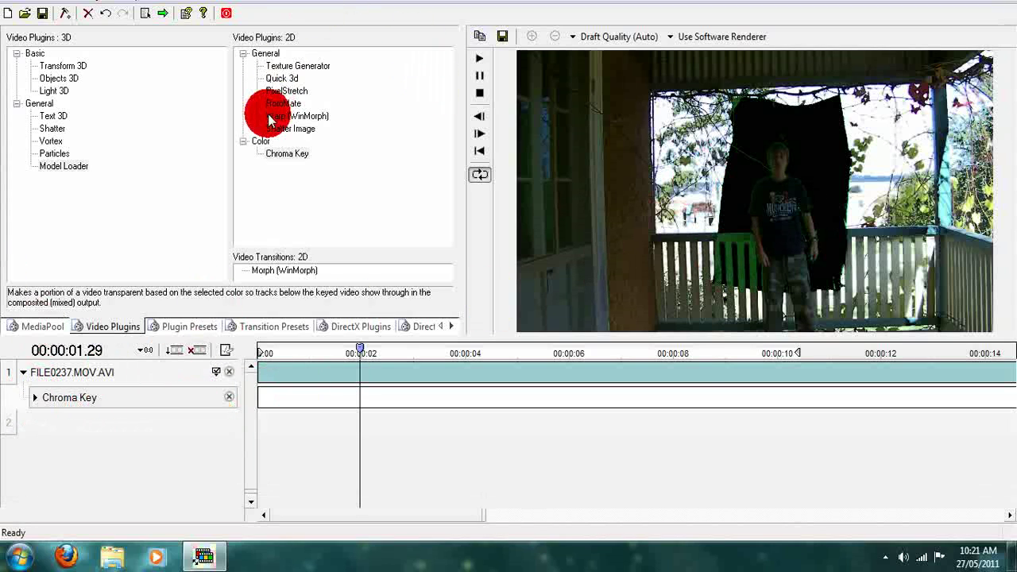
drag(285, 158, 198, 387)
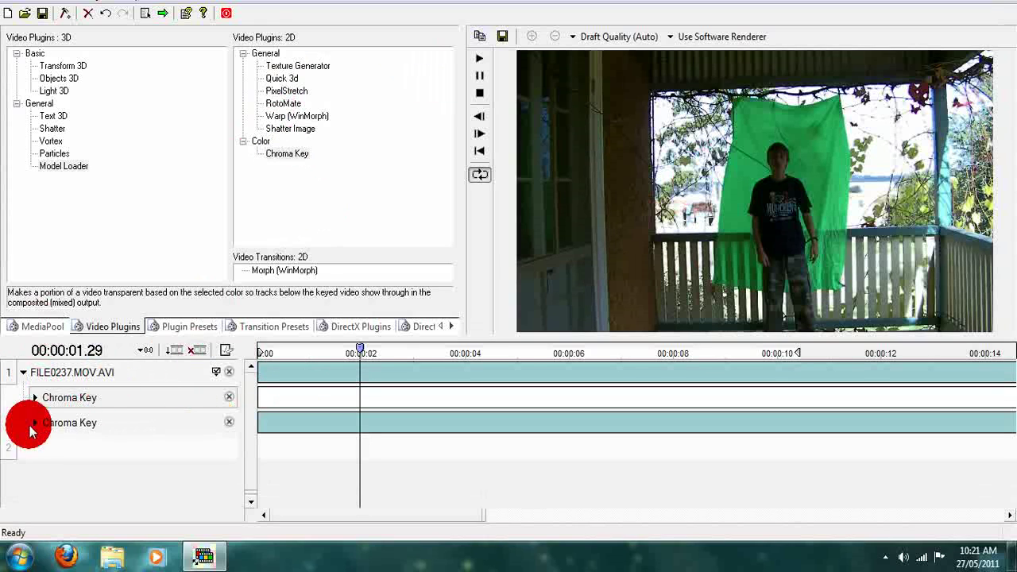
drag(91, 416, 21, 450)
click(35, 423)
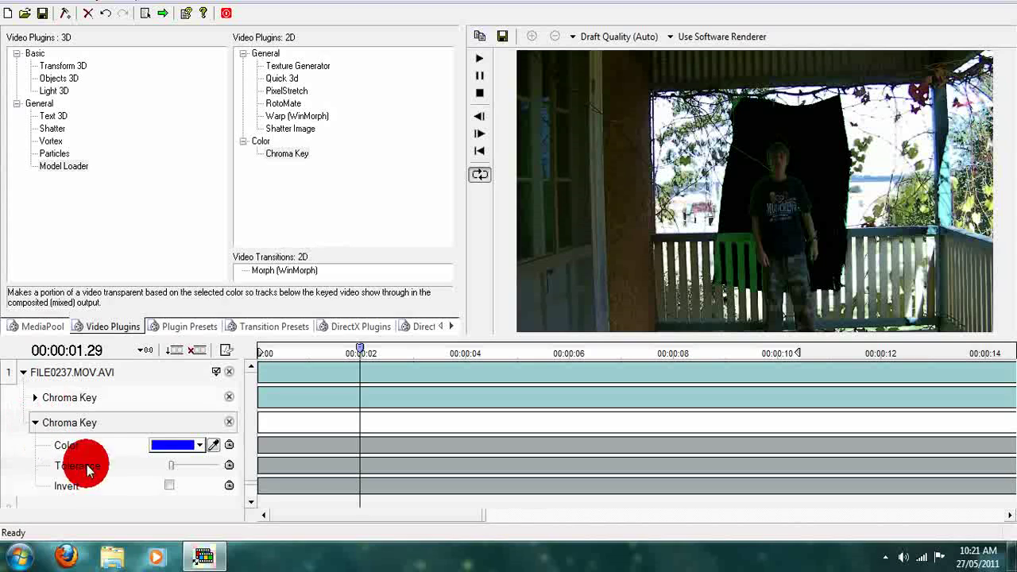
click(212, 445)
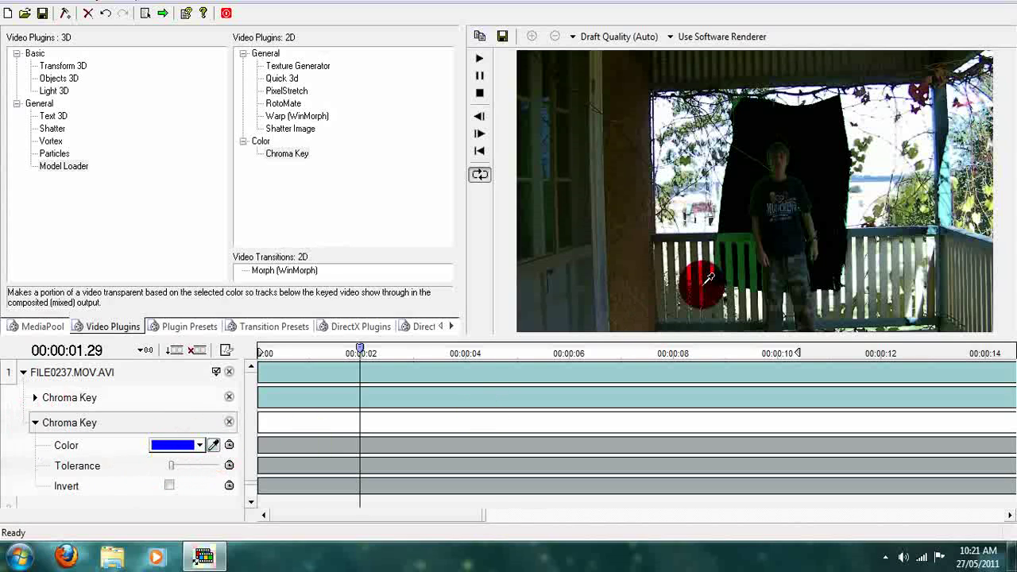
drag(699, 284, 185, 465)
click(172, 486)
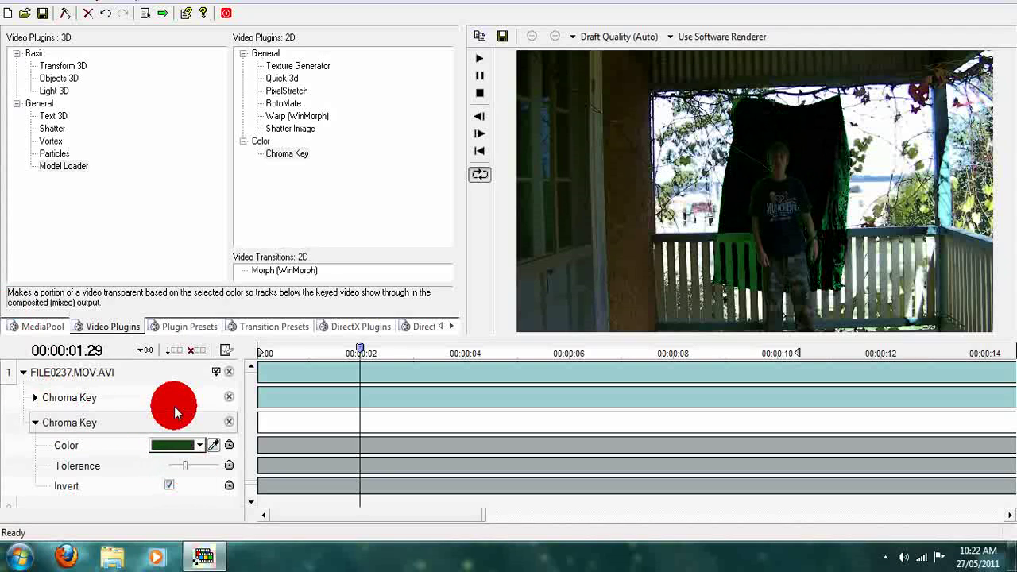
key(Delete)
click(533, 312)
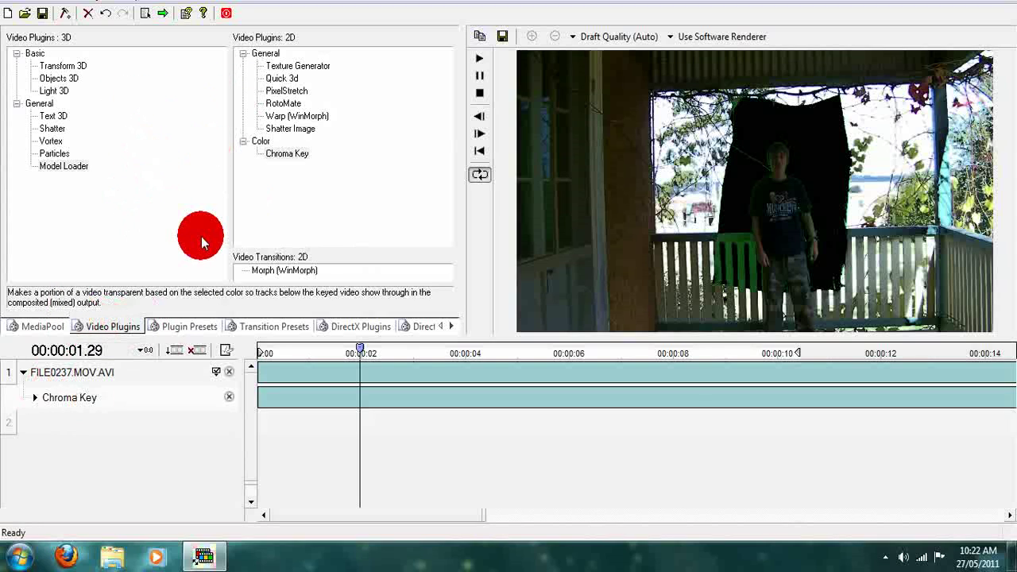
Add RotoMate to the clip's track and switch to the rectangle drawing tool
click(283, 105)
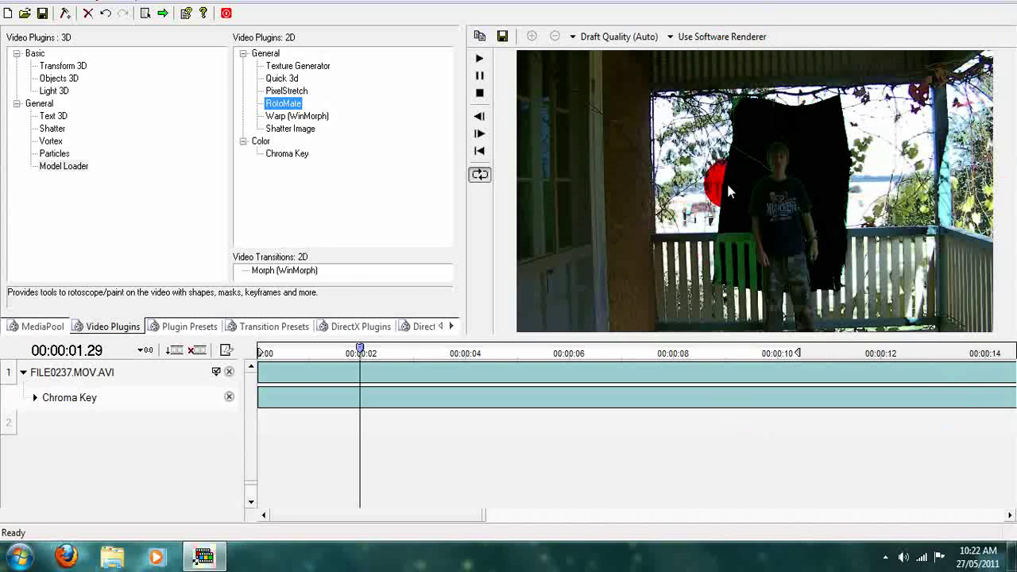
drag(283, 101, 167, 371)
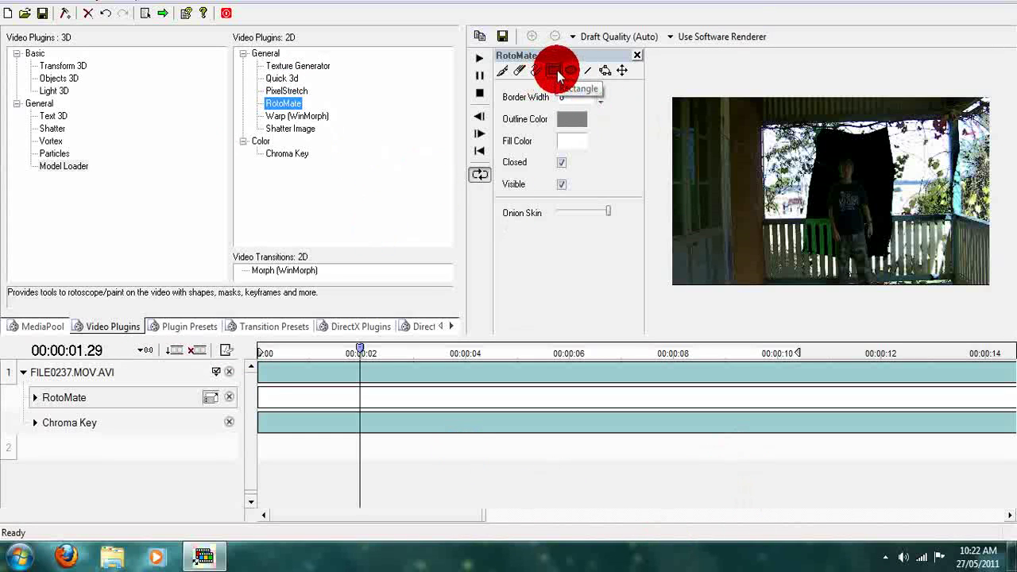
click(557, 69)
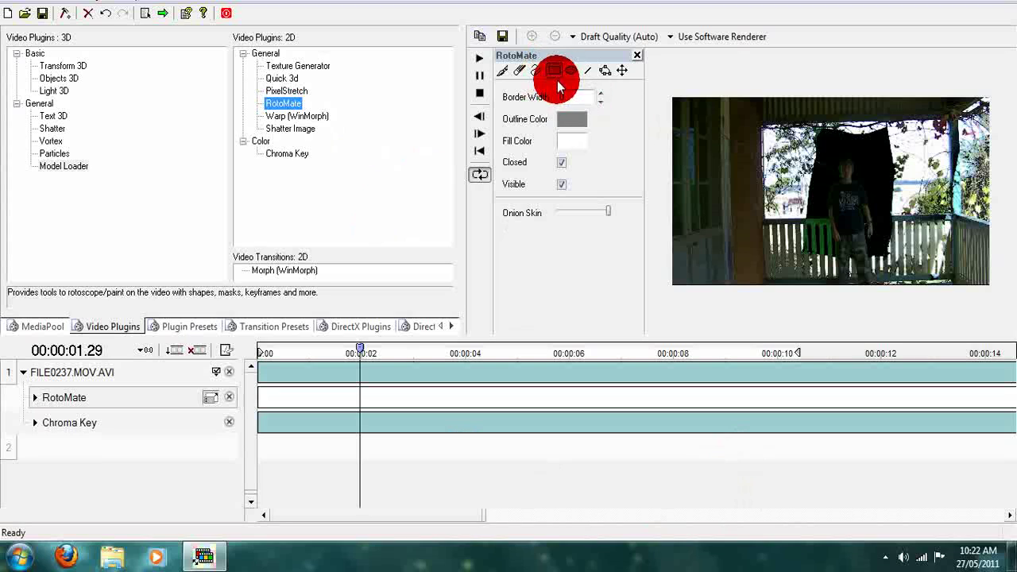
click(560, 99)
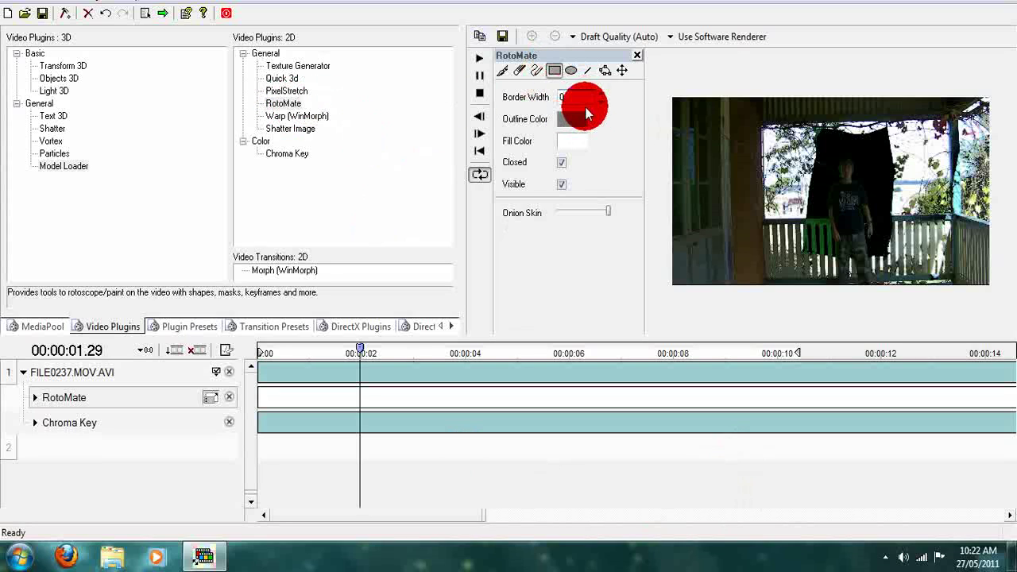
Set the shape outline colour to white and tick Closed and Visible
click(571, 123)
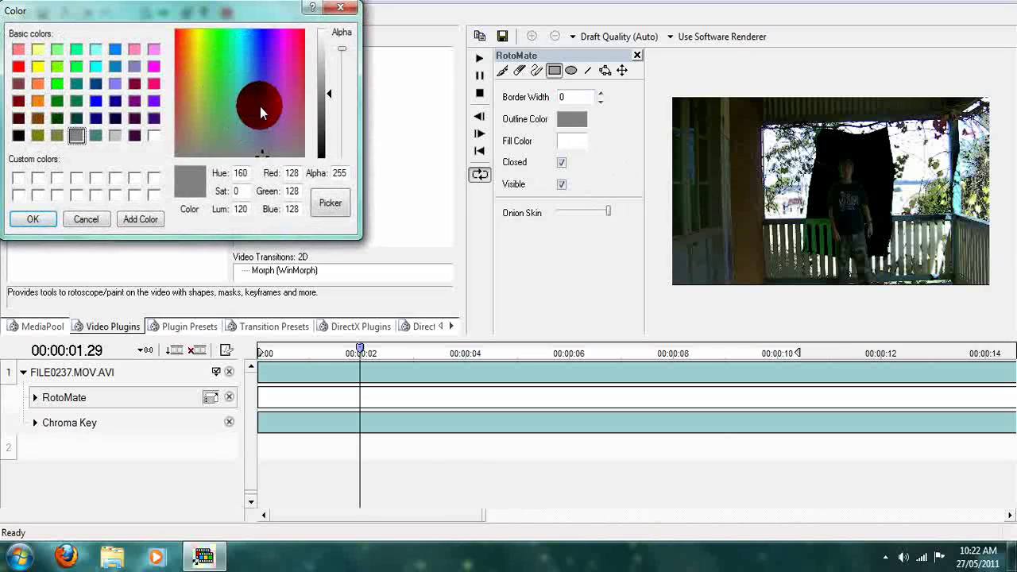
click(115, 196)
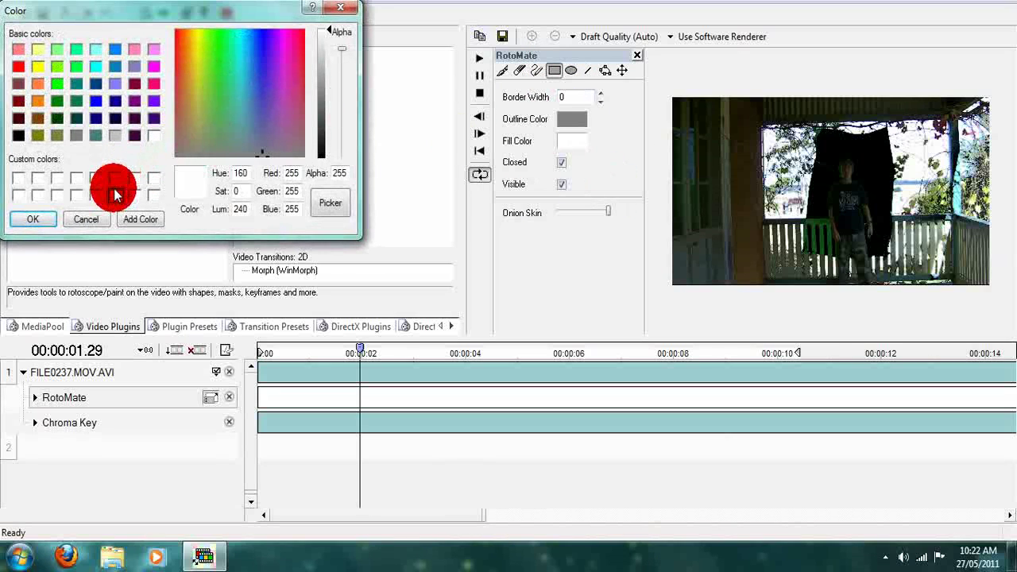
click(34, 221)
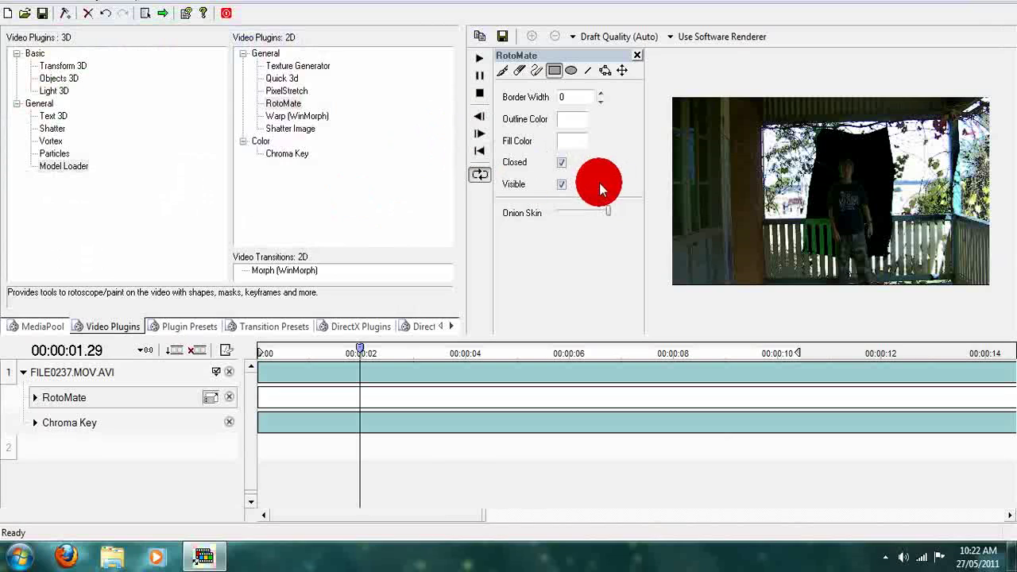
click(562, 162)
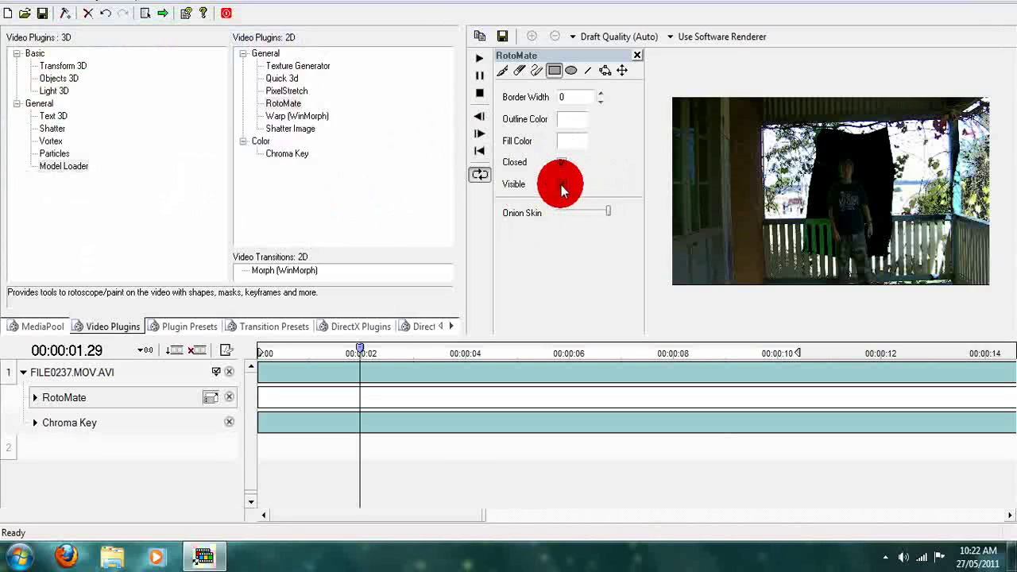
click(562, 185)
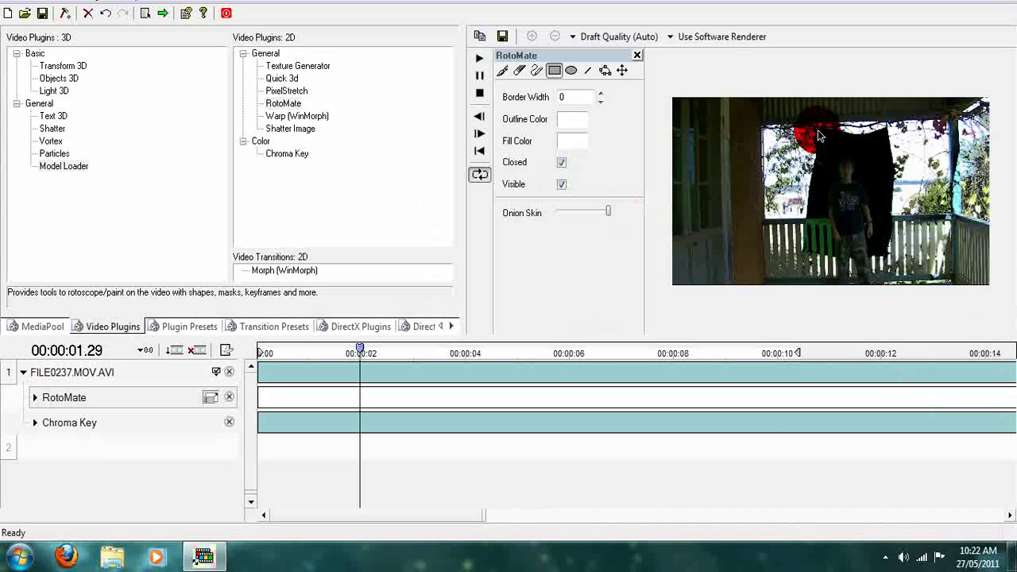
Draw a rectangle around the actor, tick Shapes as Mask, then close the RotoMate settings
drag(817, 129, 890, 260)
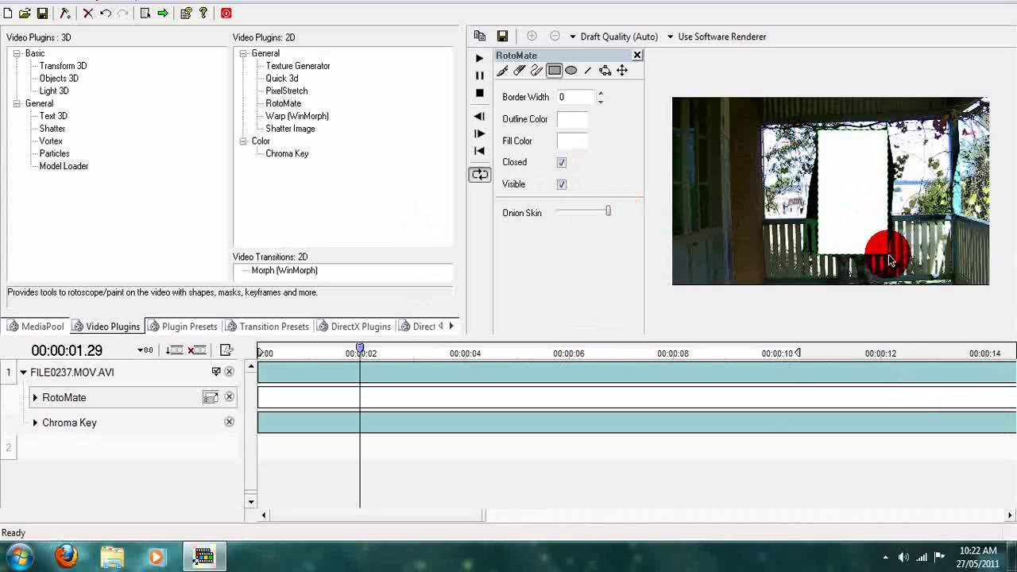
click(34, 397)
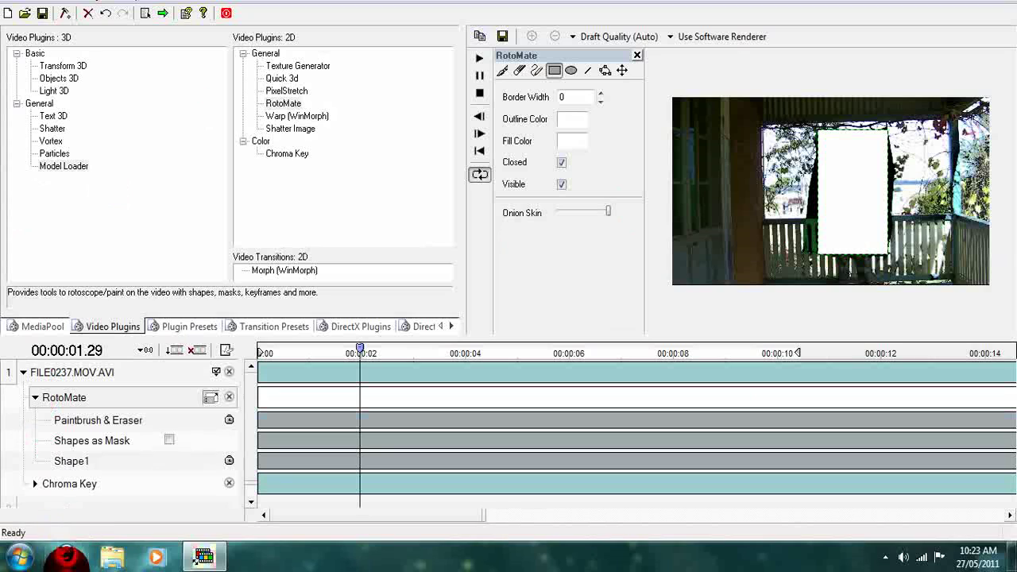
click(169, 440)
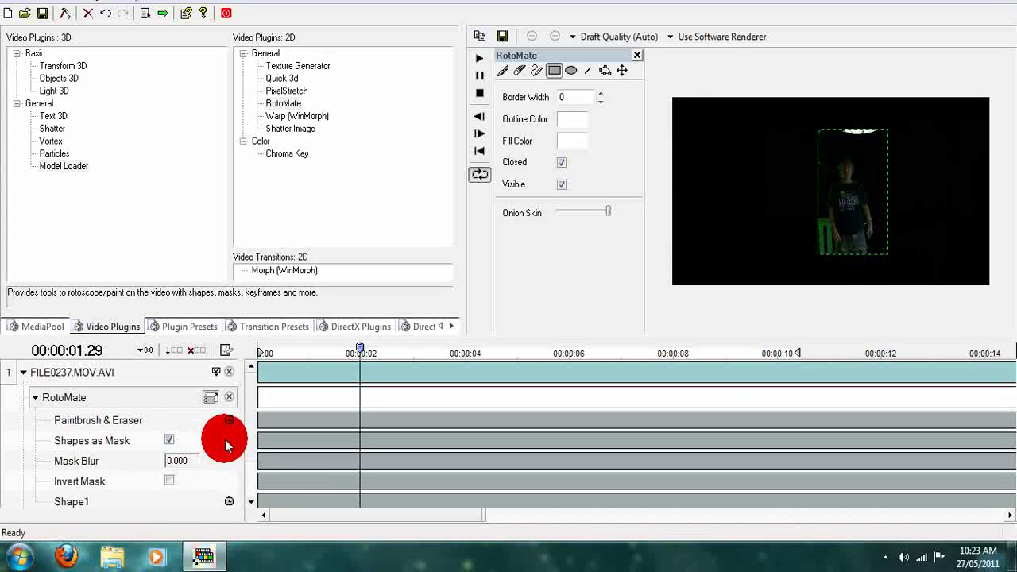
click(34, 397)
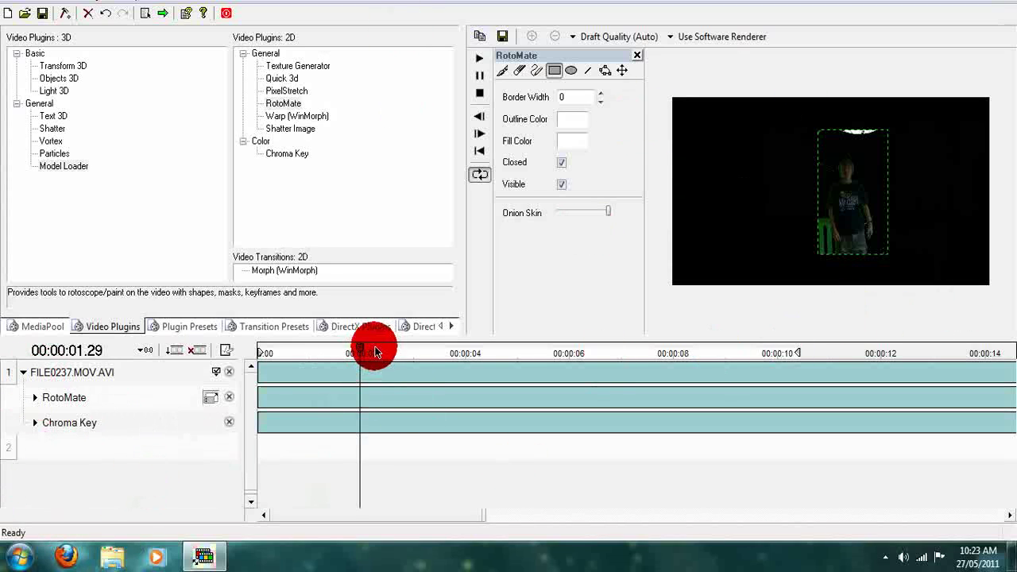
mouse_move(376, 352)
mouse_down()
mouse_move(397, 355)
mouse_move(370, 354)
mouse_up()
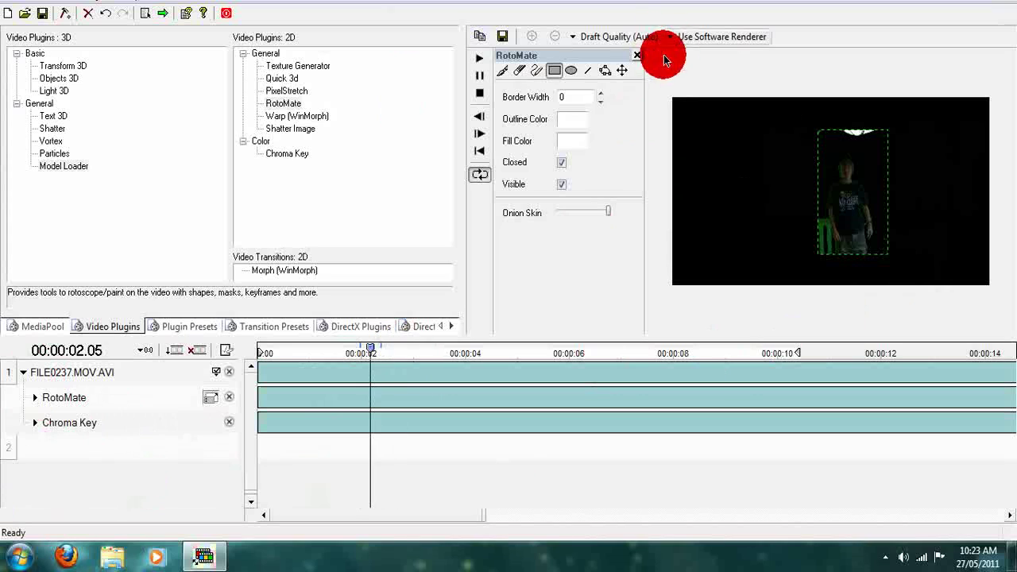
click(636, 55)
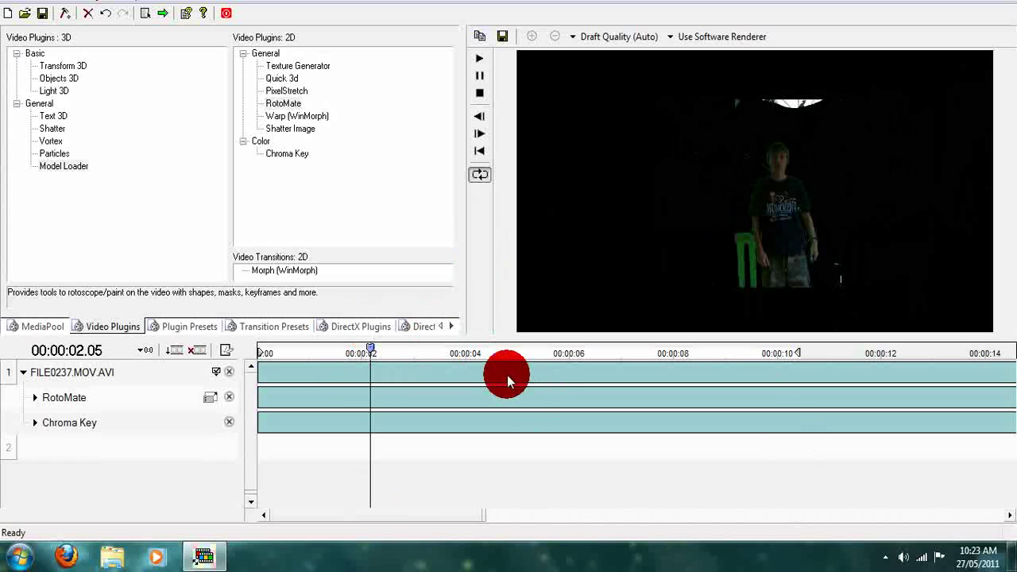
Add Quick 3d to the clip, expand its parameters, and move it above RotoMate
drag(283, 102, 138, 397)
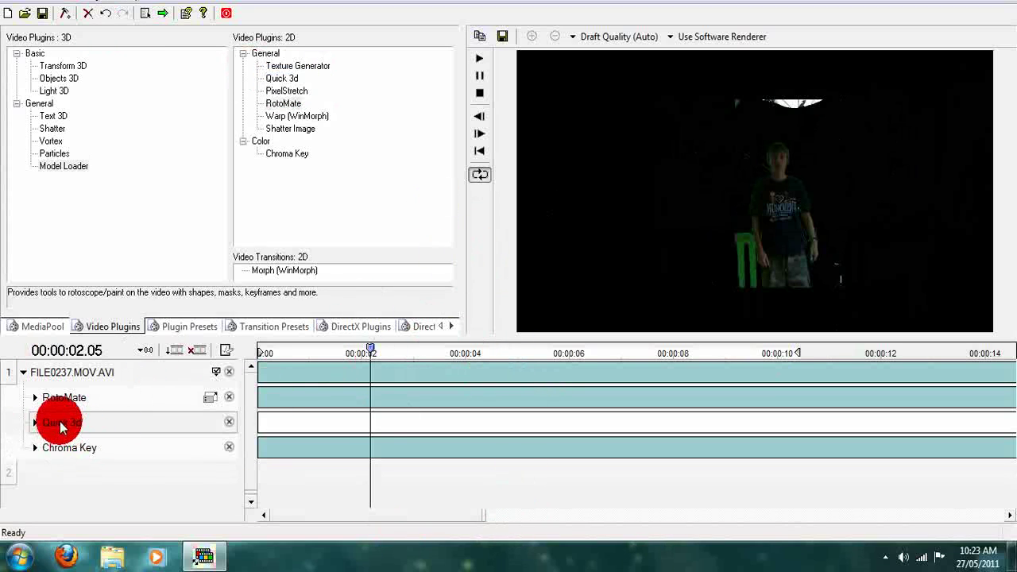
click(35, 423)
scroll(253, 416, down, 4)
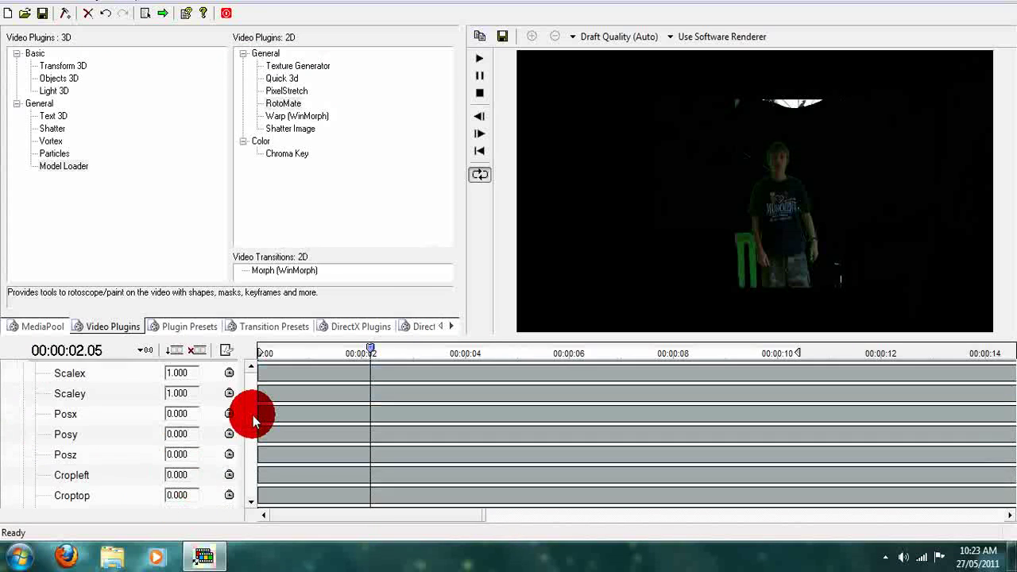
mouse_move(176, 407)
mouse_down()
mouse_move(45, 386)
mouse_move(170, 426)
mouse_move(159, 427)
mouse_up()
scroll(250, 409, up, 4)
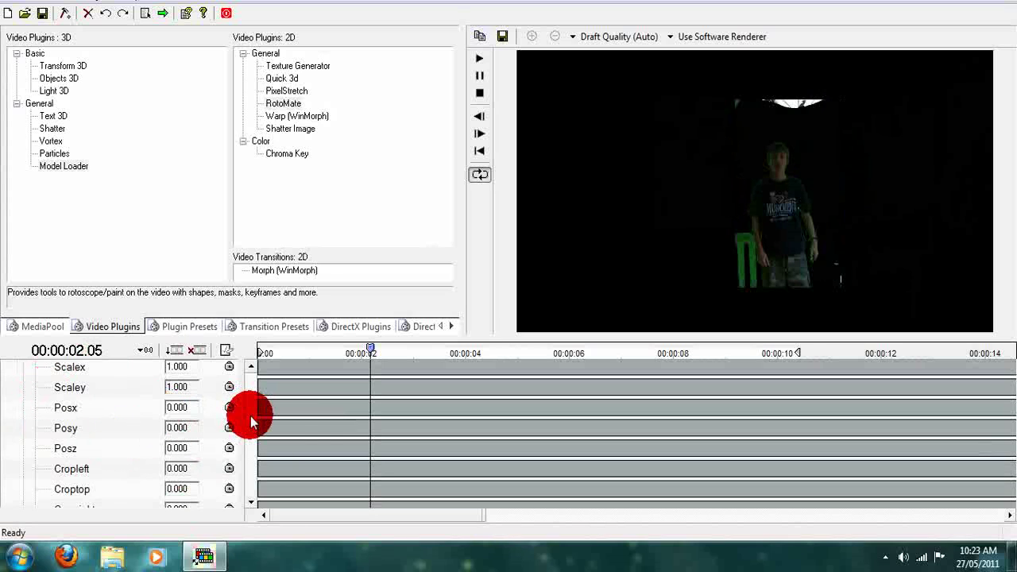
click(85, 404)
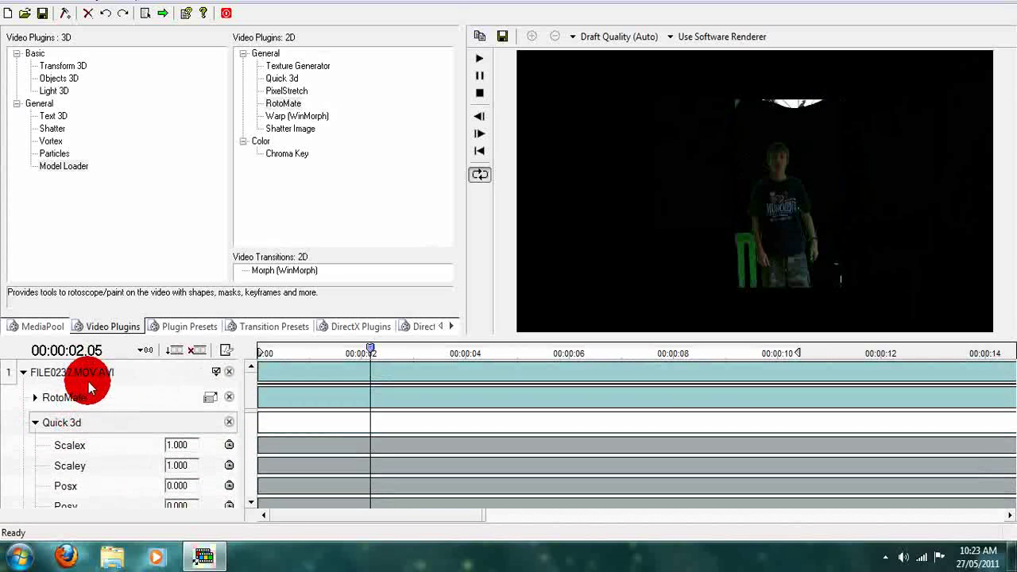
key(Delete)
Set Quick 3d Posx to 0.100 and Posy to -0.175, then collapse its parameters
drag(173, 459, 460, 353)
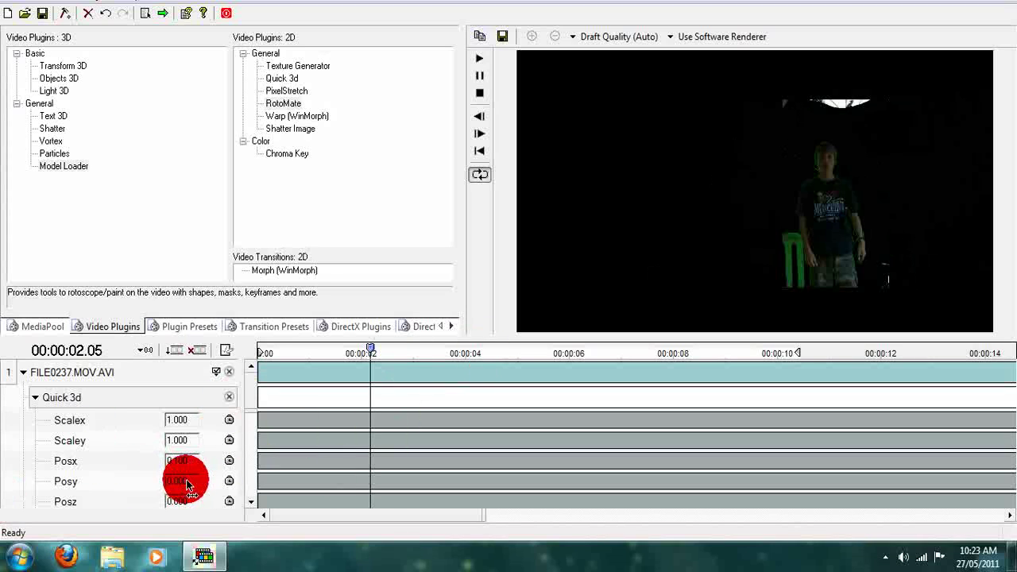
drag(182, 479, 389, 509)
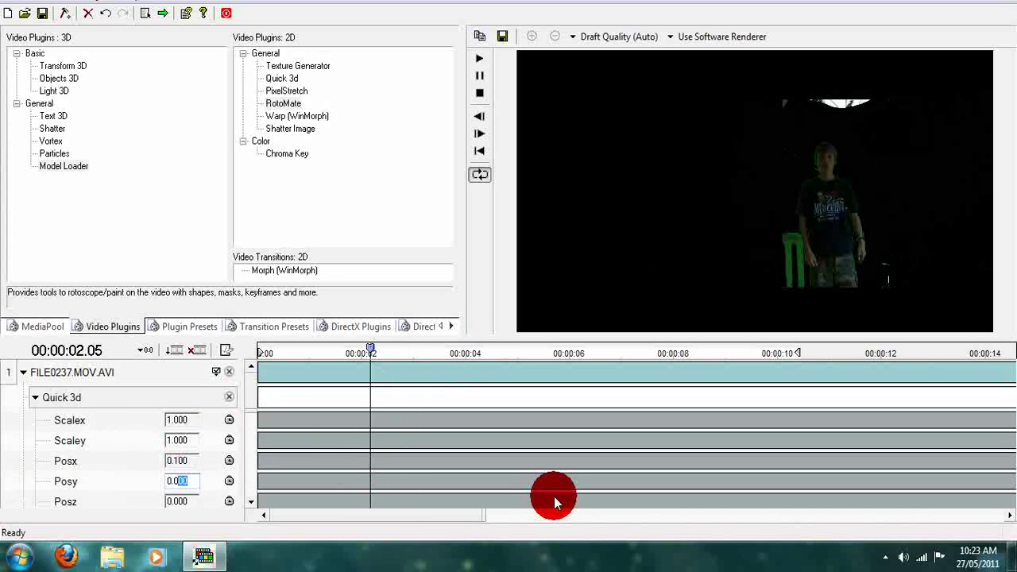
text(100)
key(Return)
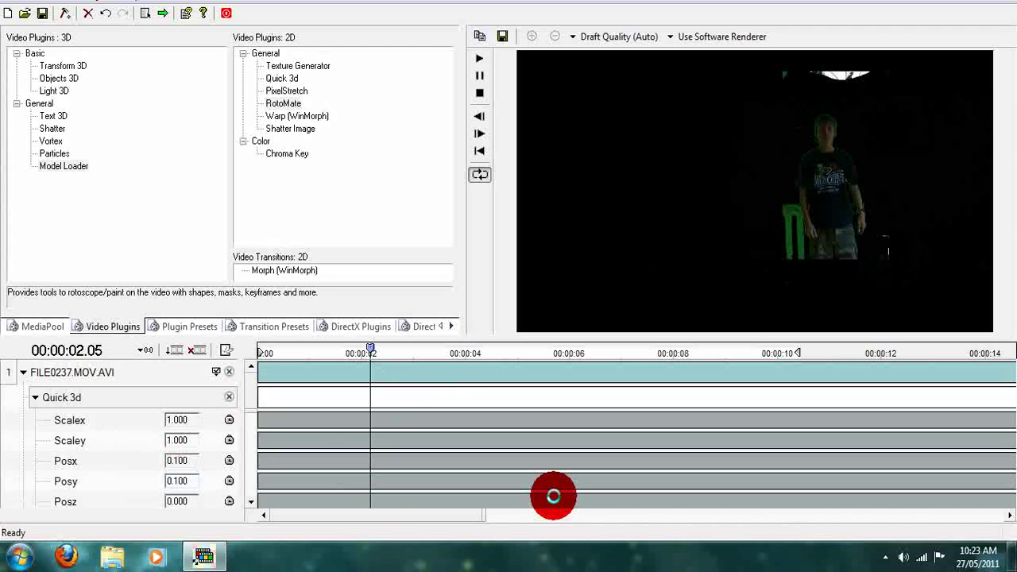
drag(187, 481, 93, 496)
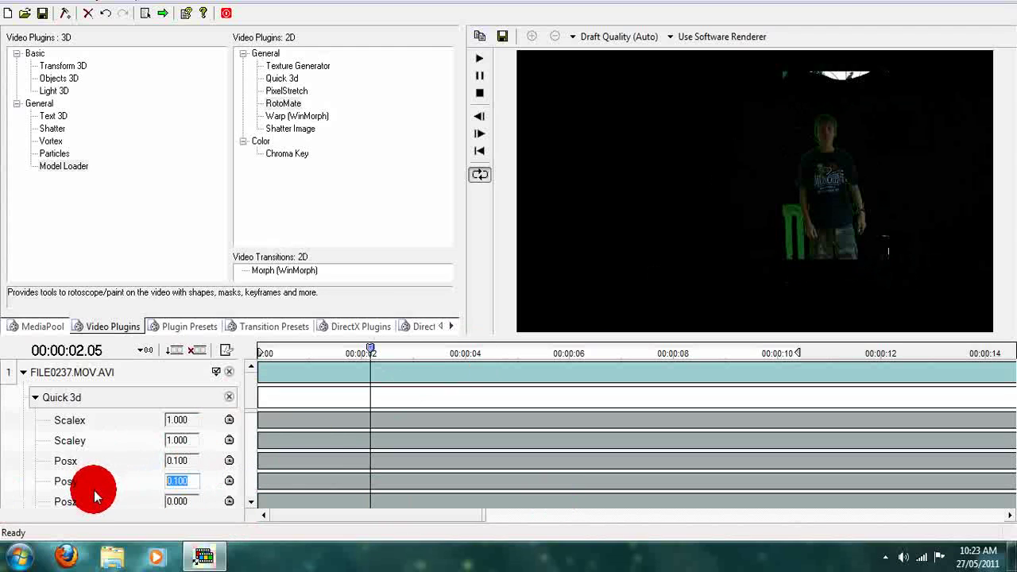
text(-0.1)
key(Return)
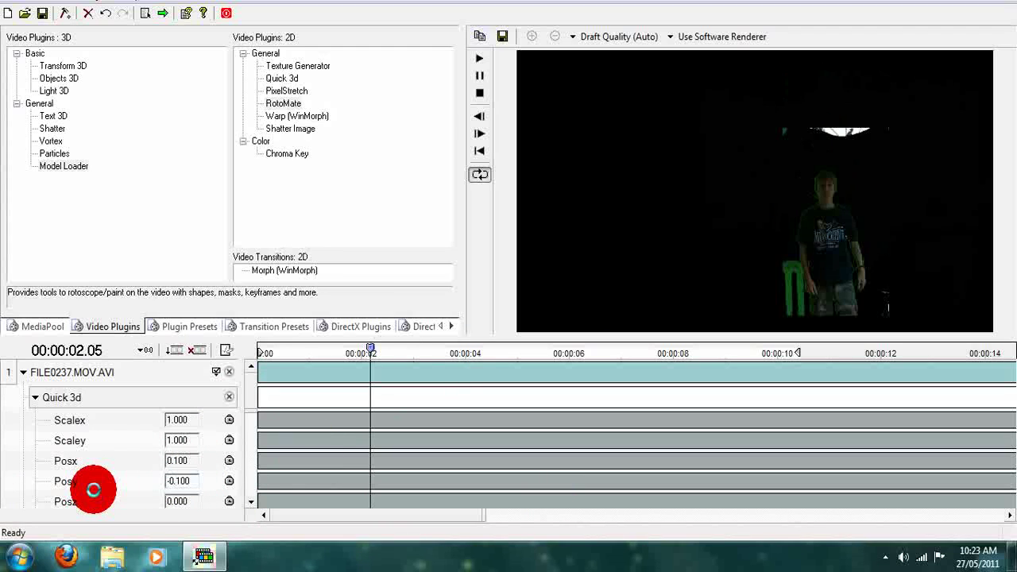
drag(196, 485, 183, 488)
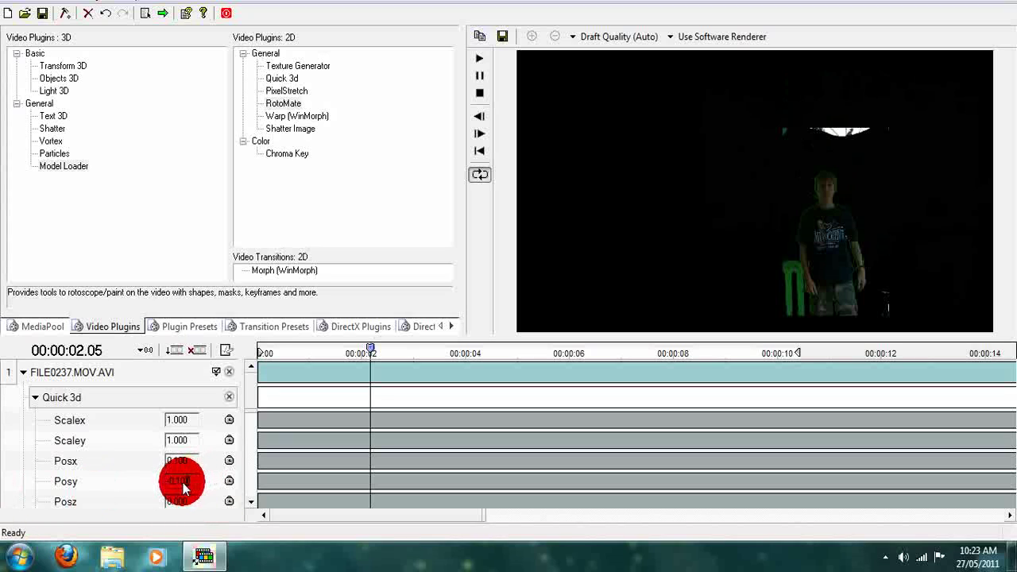
text(25)
click(380, 431)
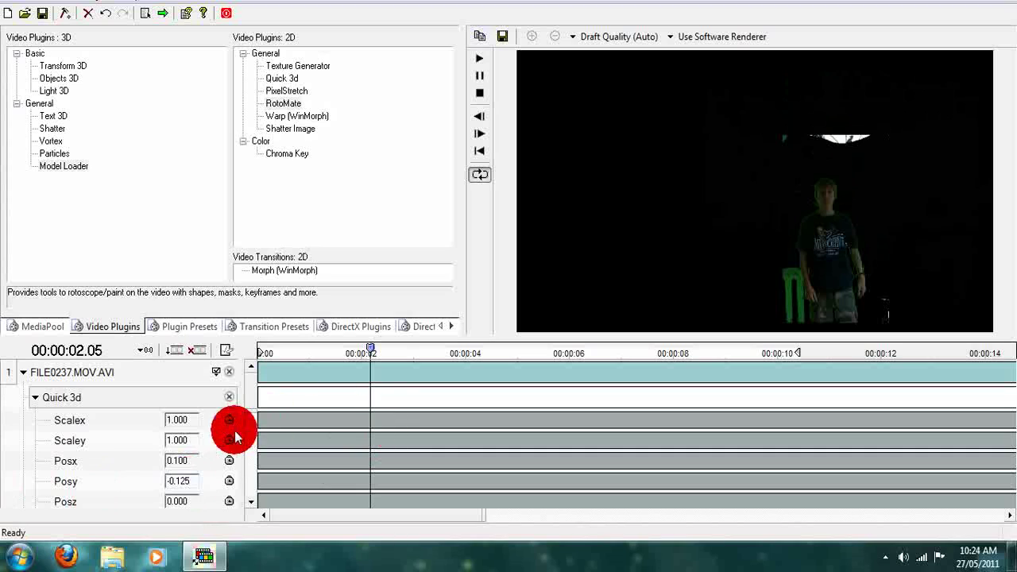
drag(186, 482, 218, 467)
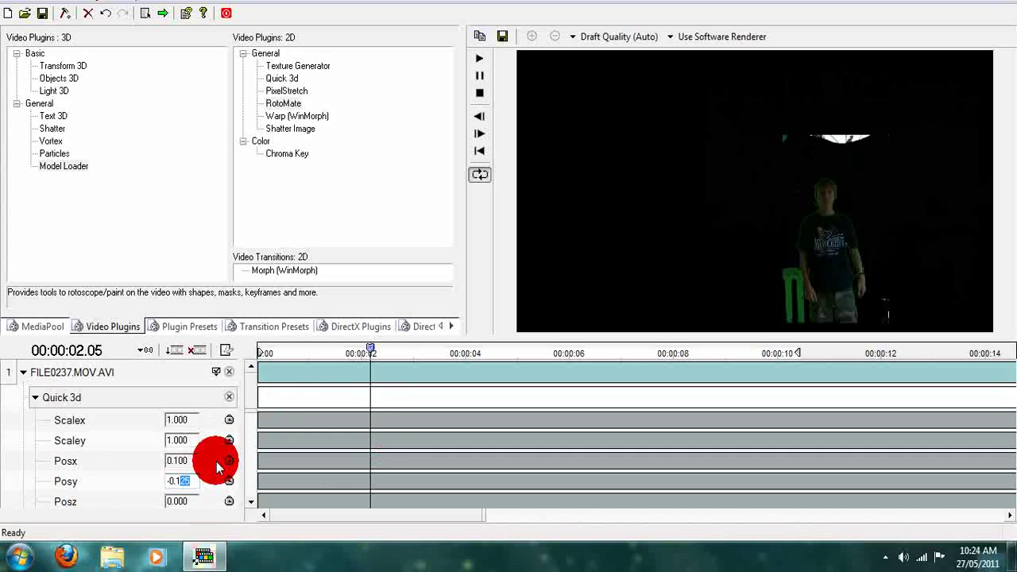
key(Return)
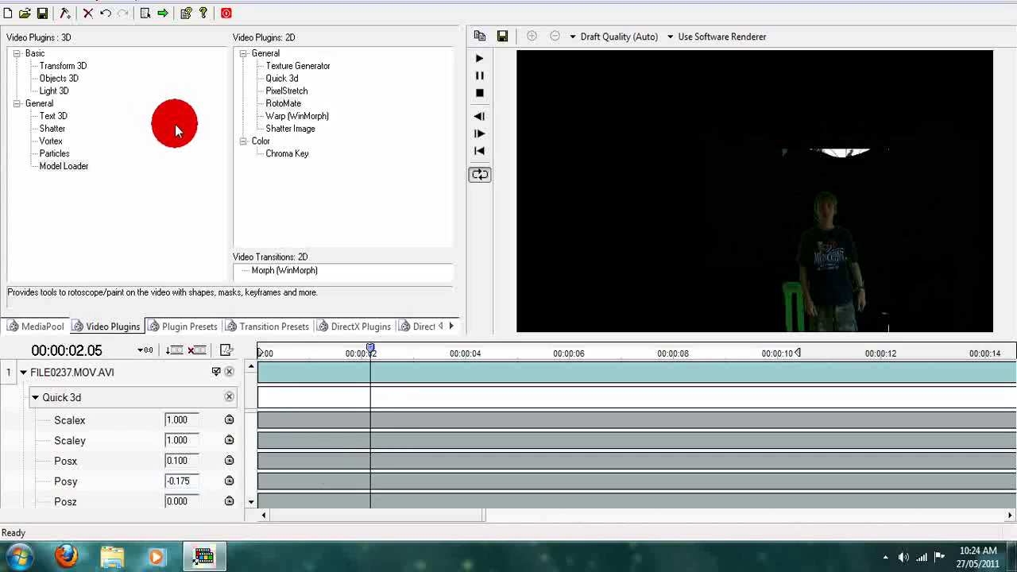
click(35, 397)
Increase RotoMate's Mask Blur, then collapse RotoMate and the FILE0237.MOV.AVI track
click(130, 476)
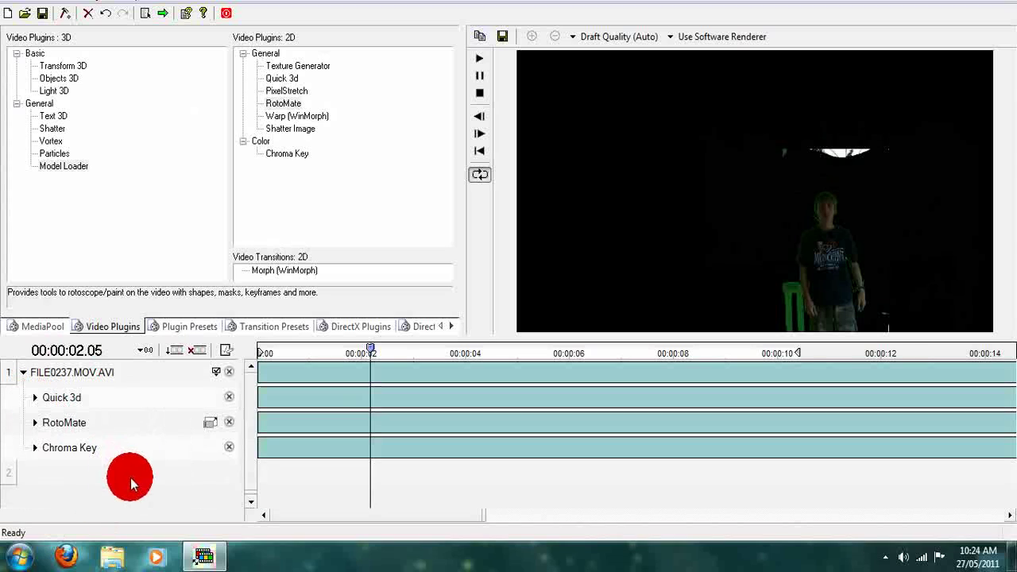
drag(378, 353, 311, 345)
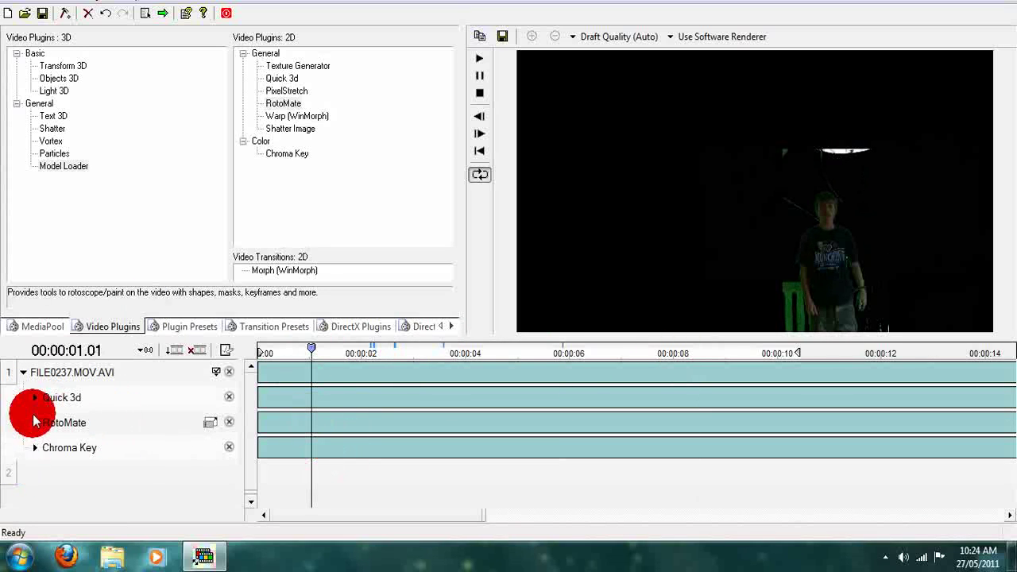
drag(213, 325, 35, 429)
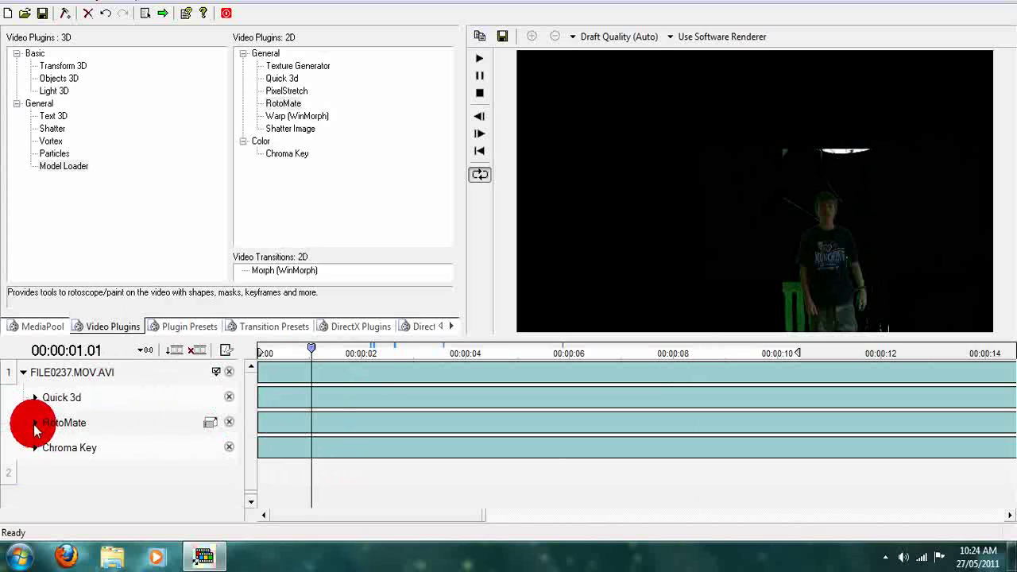
click(35, 423)
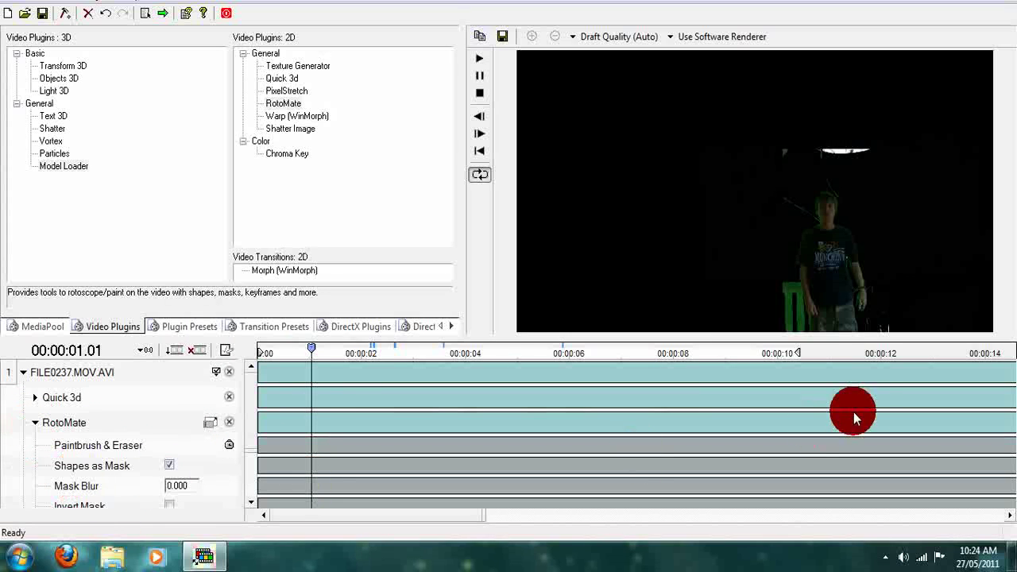
drag(254, 394, 253, 418)
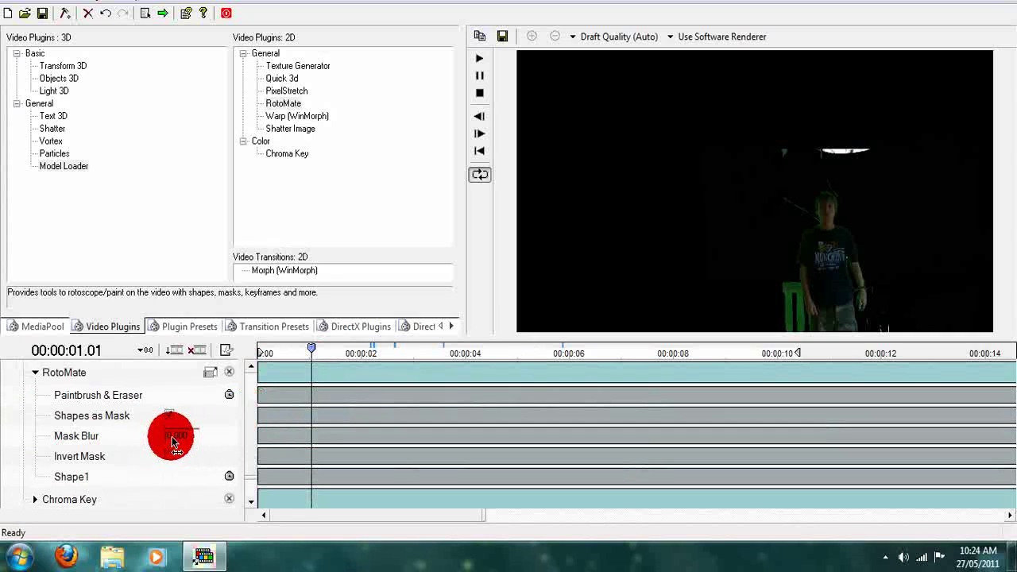
drag(174, 442, 189, 442)
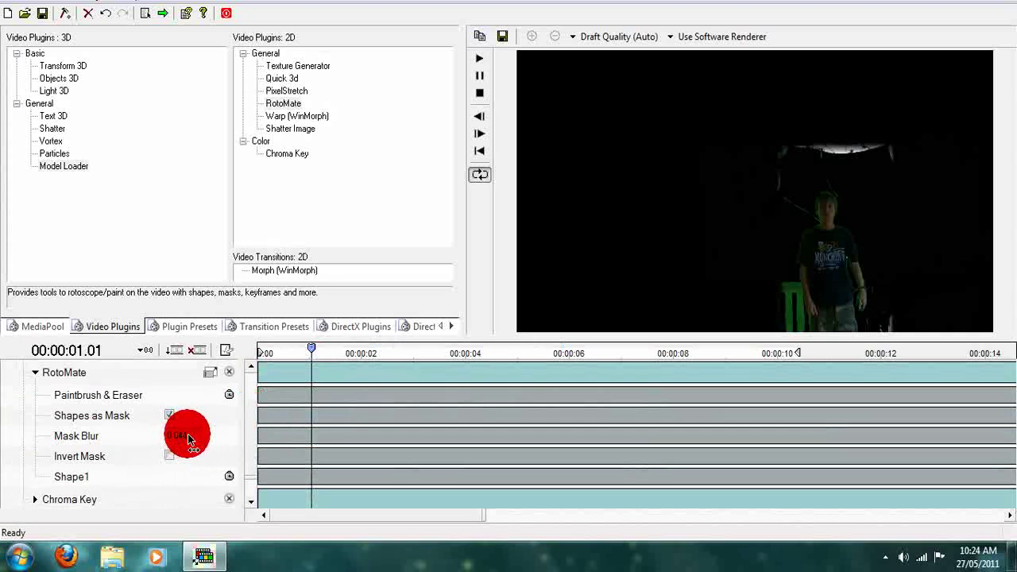
click(30, 371)
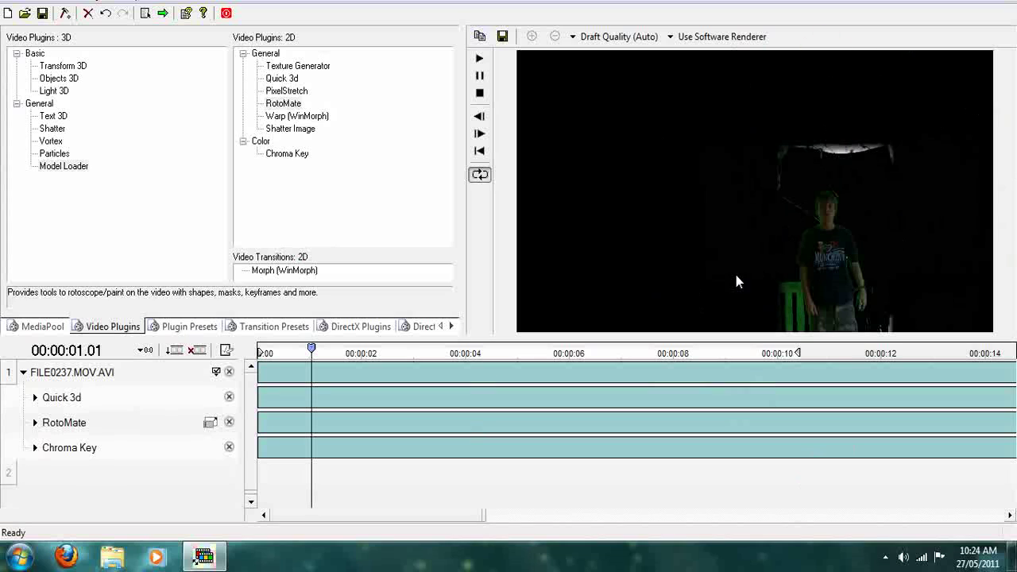
click(23, 372)
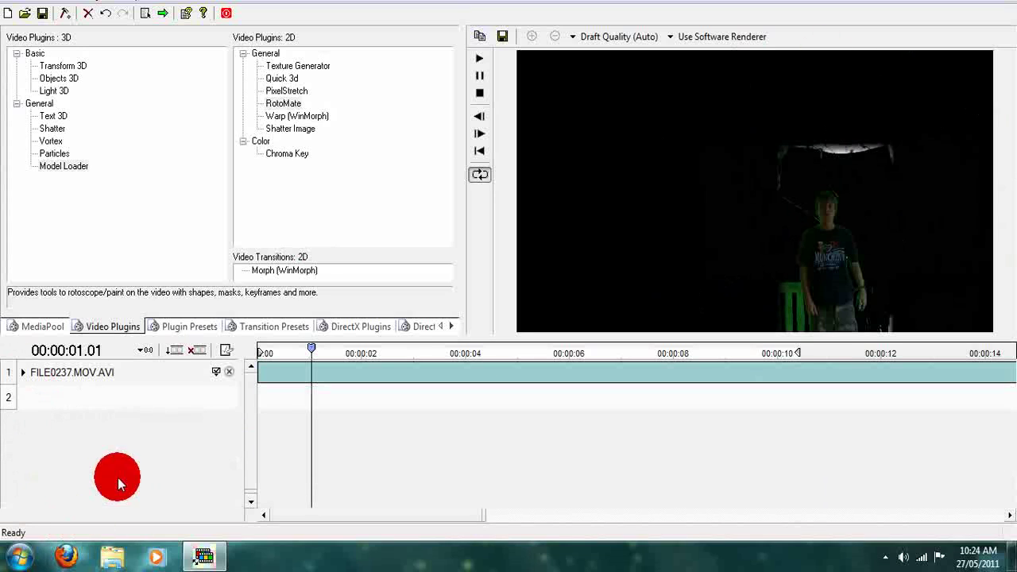
Go up to the Videos folder and import the Green Code promo clip
click(35, 326)
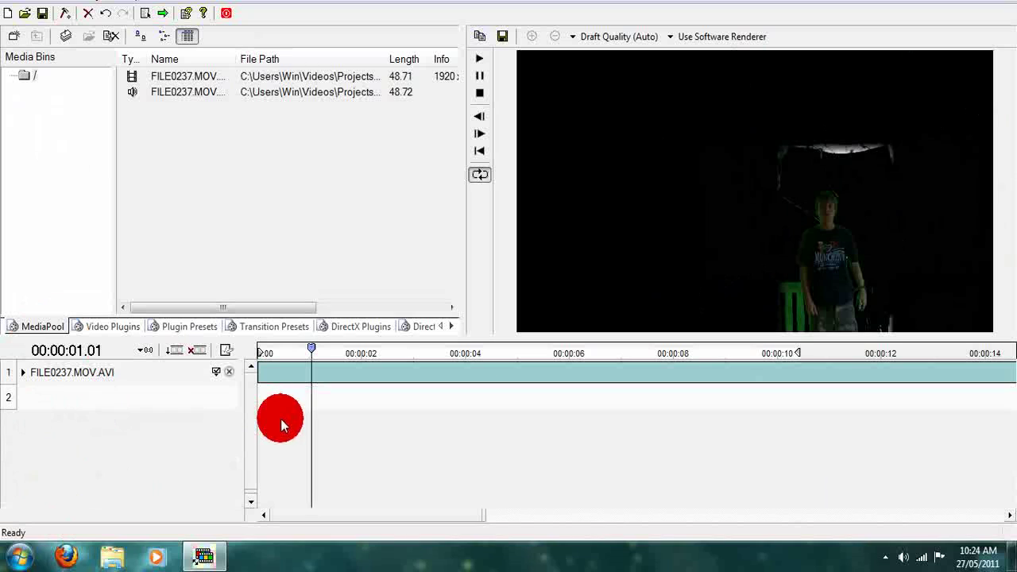
click(68, 39)
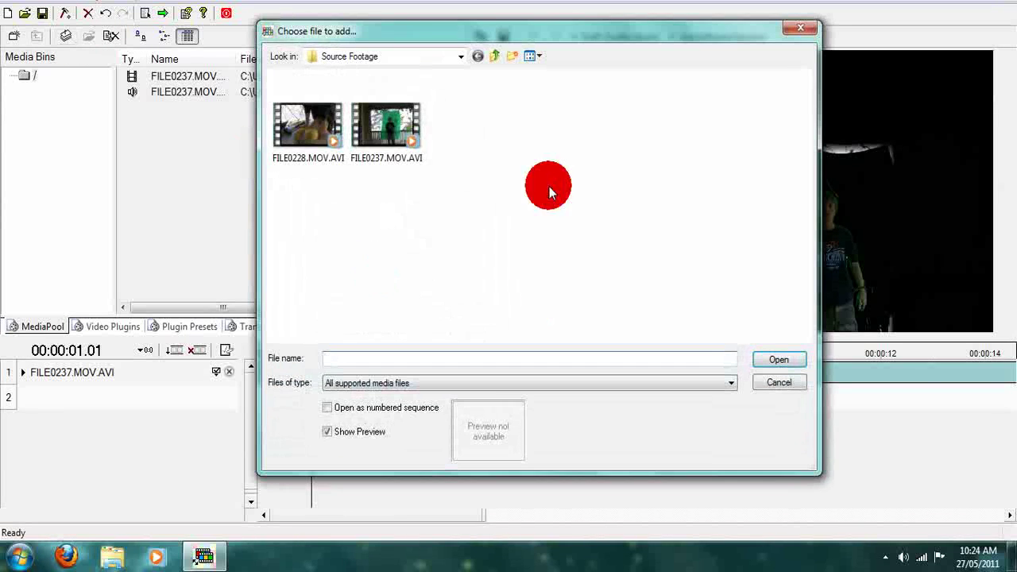
click(496, 57)
click(494, 57)
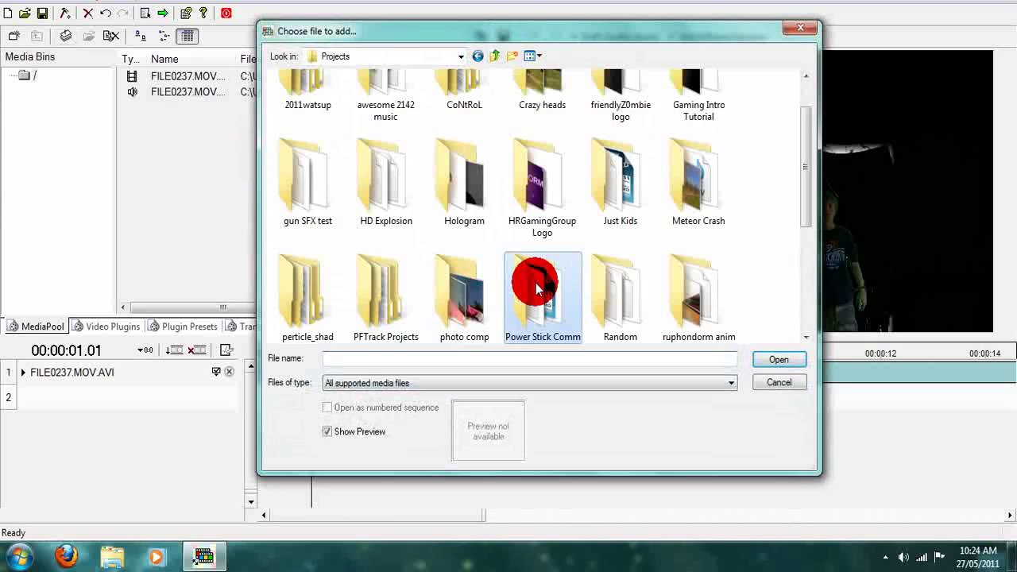
scroll(477, 199, down, 2)
click(489, 58)
click(464, 238)
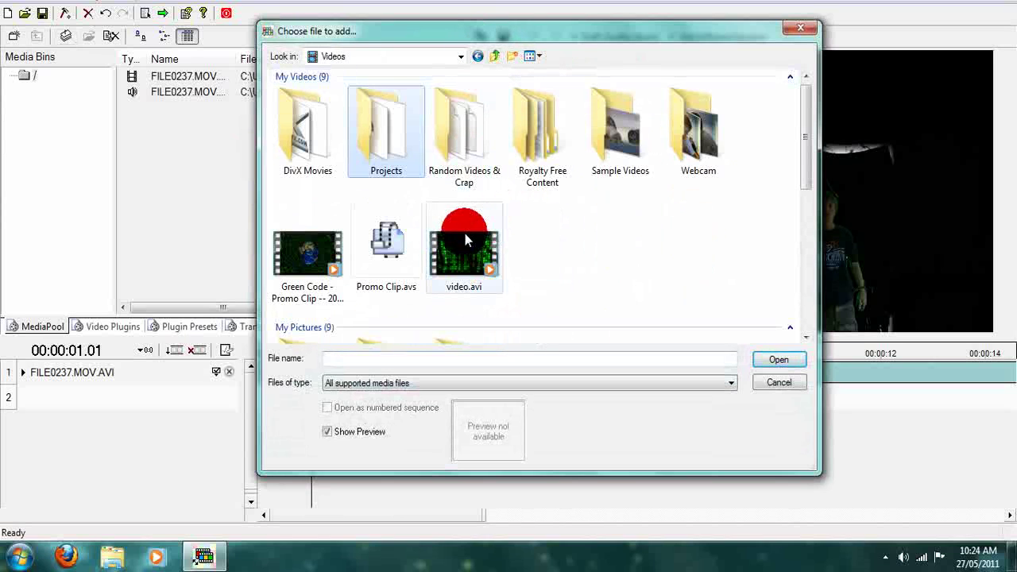
click(316, 341)
click(294, 237)
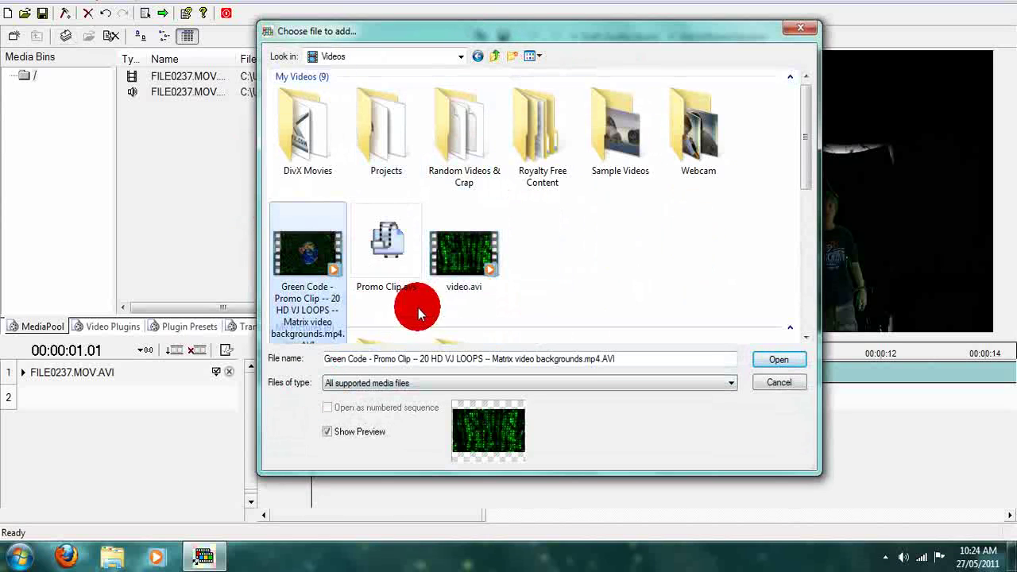
click(300, 247)
click(310, 372)
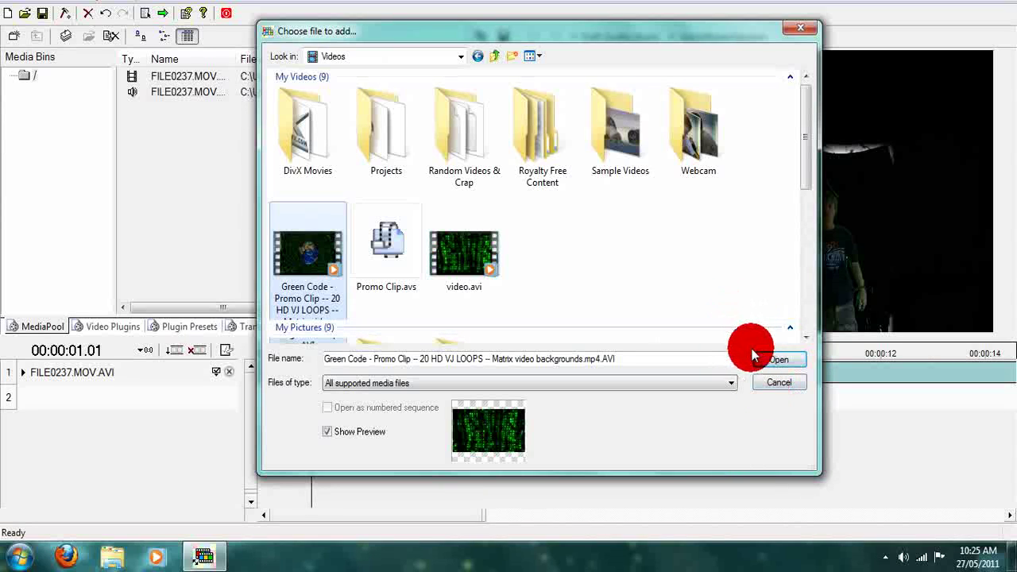
click(774, 359)
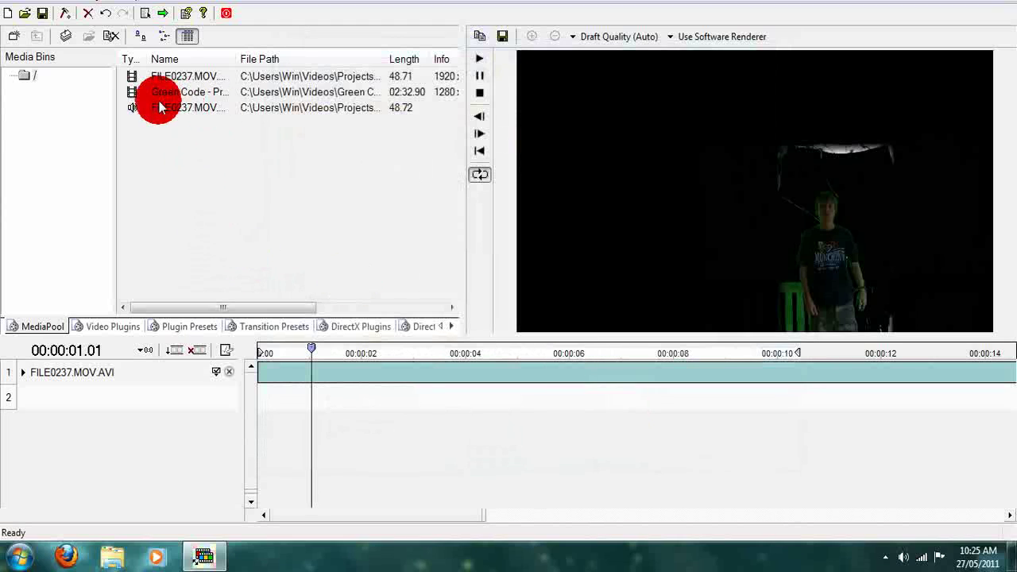
Drop the Green Code clip onto track 2 and preview the composite near the start
drag(181, 92, 277, 402)
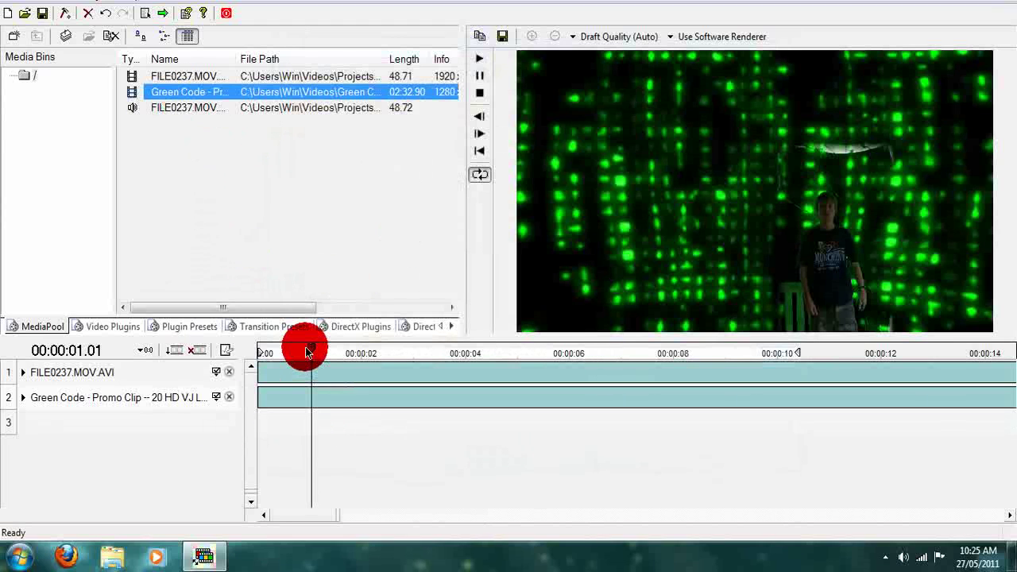
click(302, 353)
drag(301, 353, 409, 353)
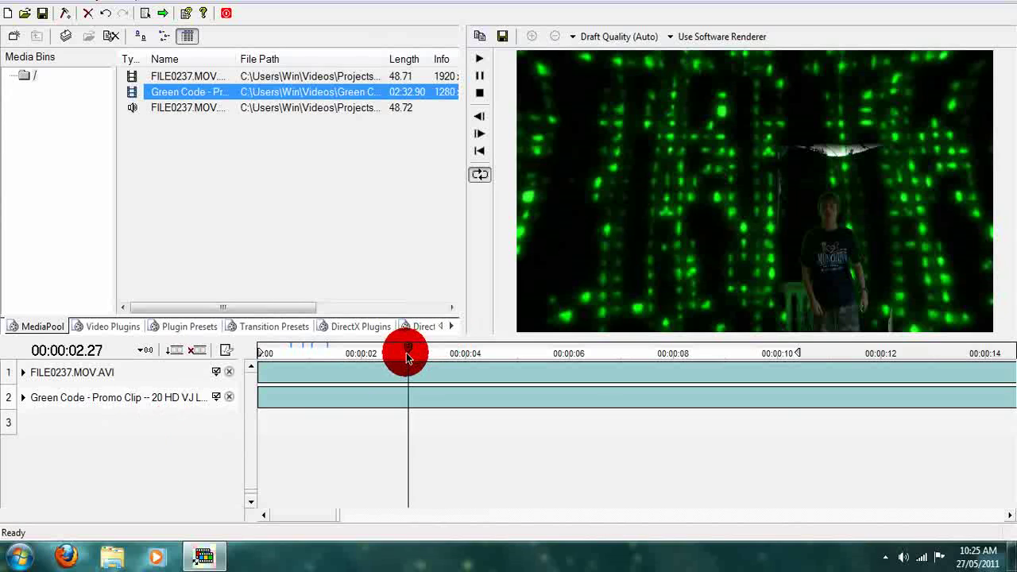
mouse_move(413, 353)
mouse_down()
mouse_move(842, 356)
mouse_move(844, 348)
mouse_move(579, 337)
mouse_move(452, 351)
mouse_up()
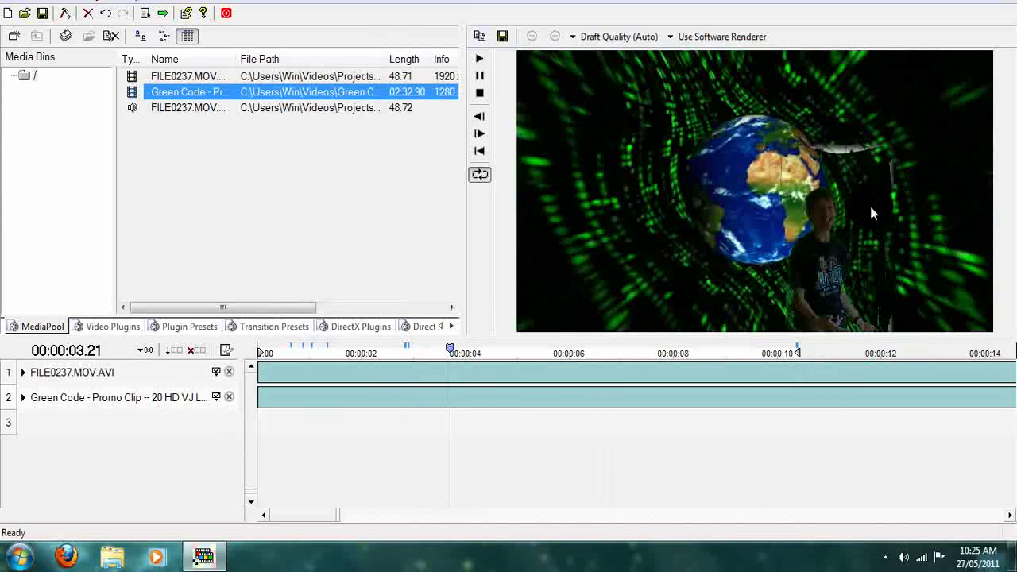
Scrub the composite between roughly two and ten seconds to check the background
click(344, 354)
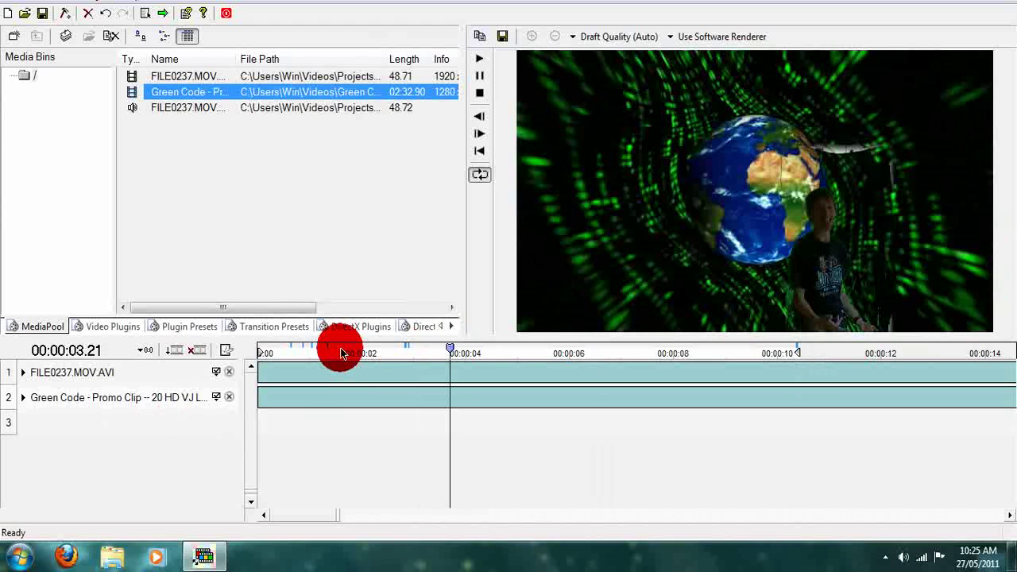
drag(342, 353, 762, 363)
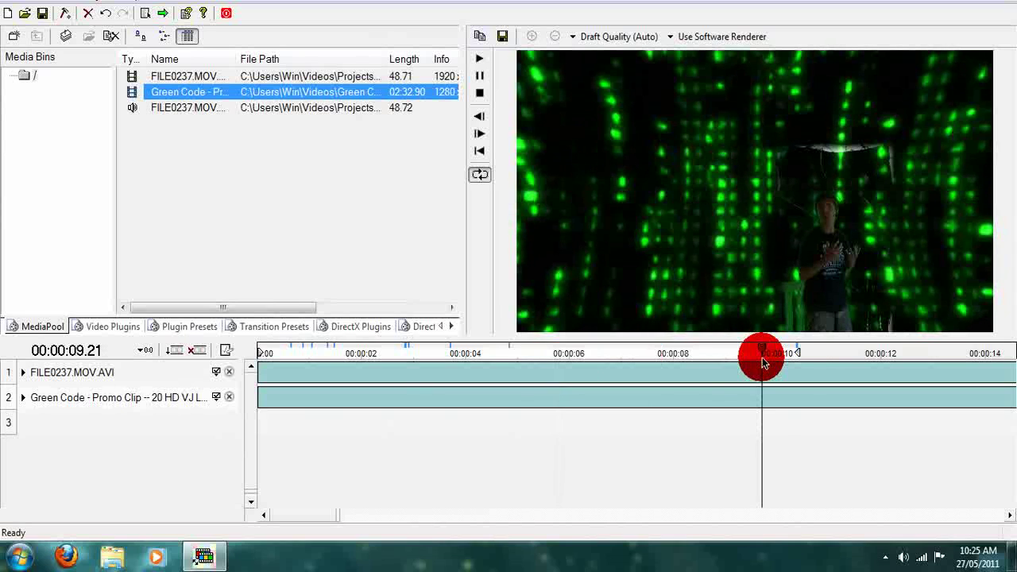
click(792, 350)
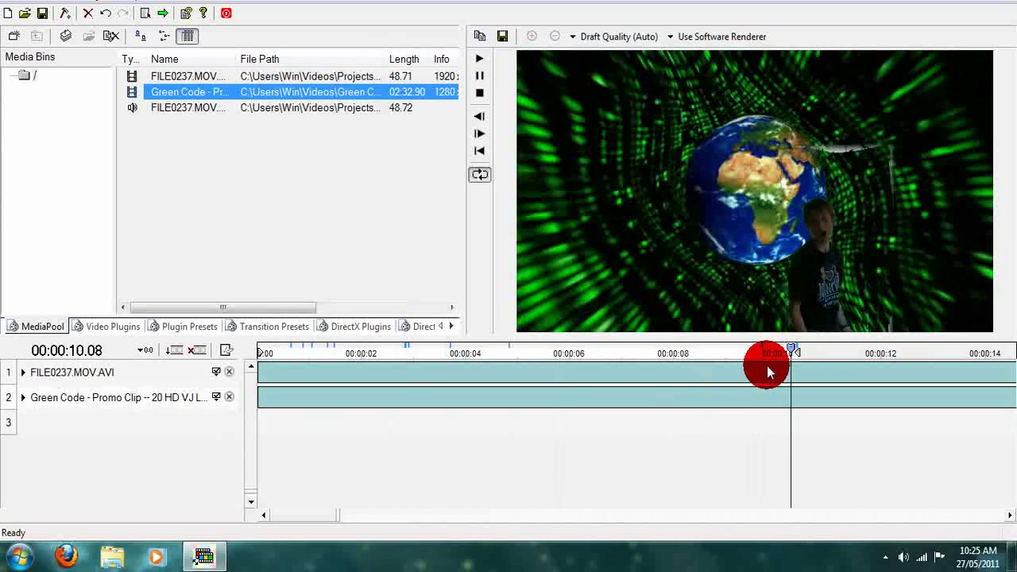
click(559, 352)
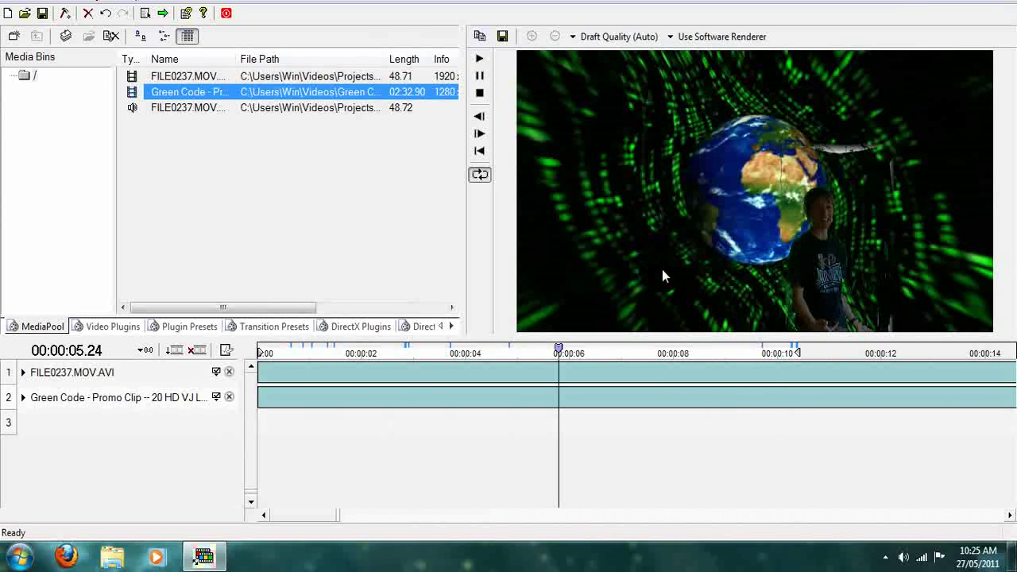
drag(794, 372, 73, 384)
drag(295, 352, 466, 352)
drag(97, 389, 326, 350)
click(278, 351)
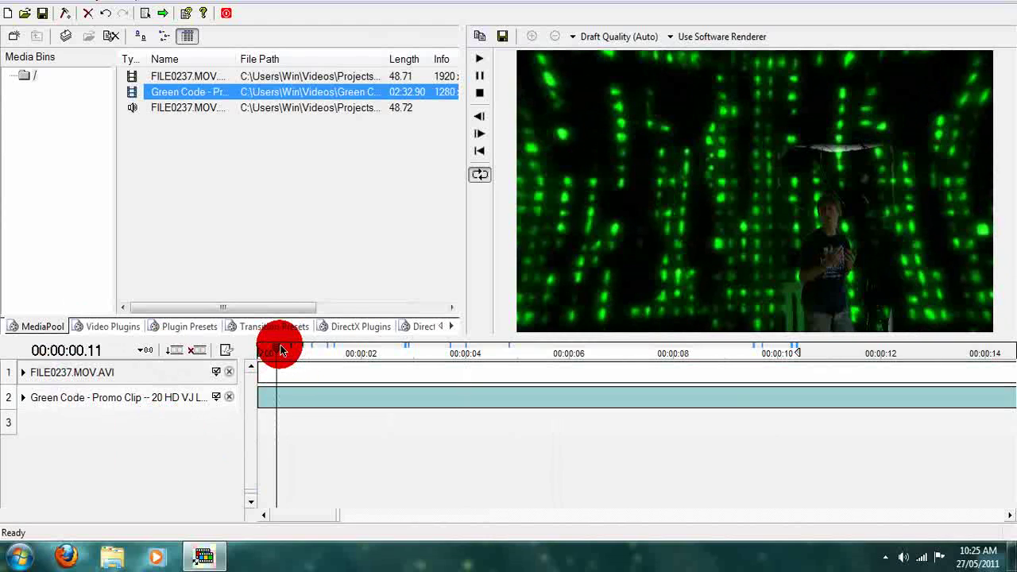
click(299, 351)
drag(20, 288, 154, 368)
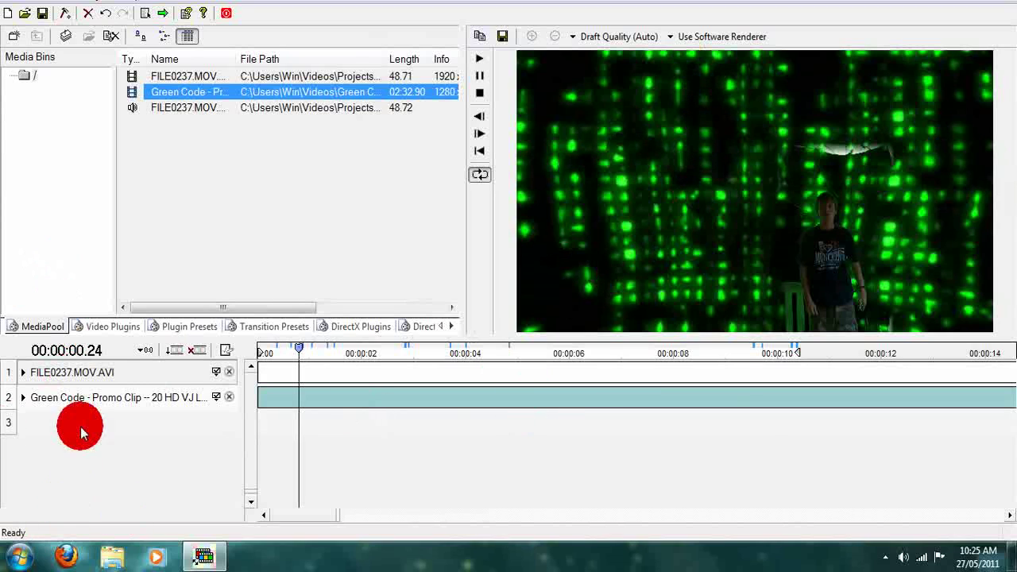
drag(84, 372, 56, 370)
click(245, 357)
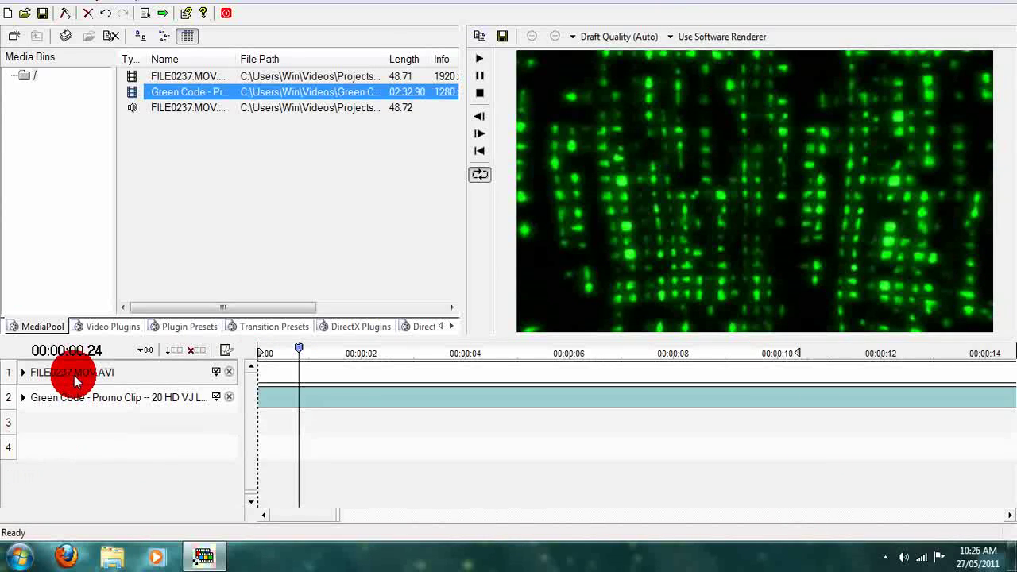
click(272, 482)
drag(375, 359, 548, 366)
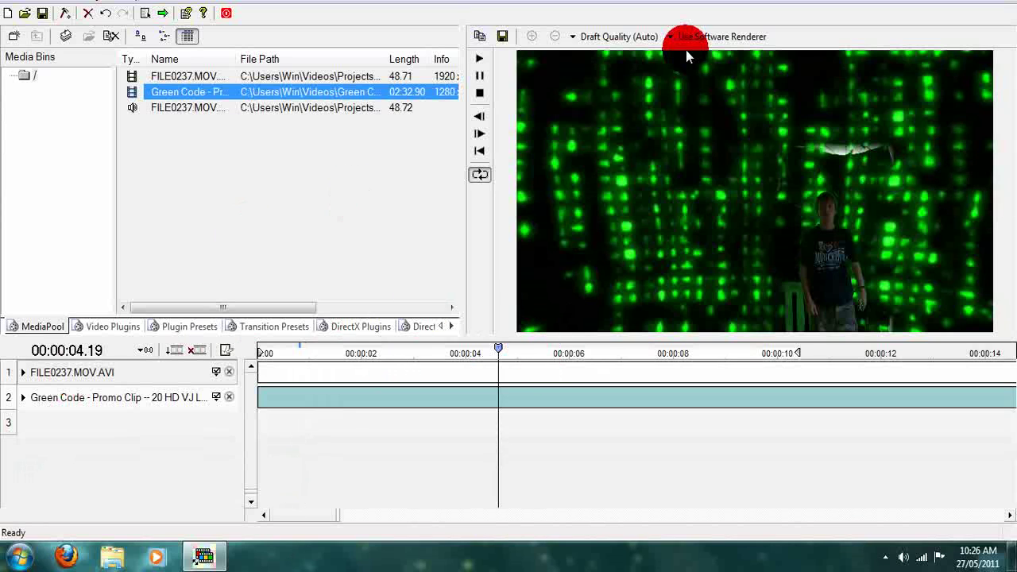
click(700, 52)
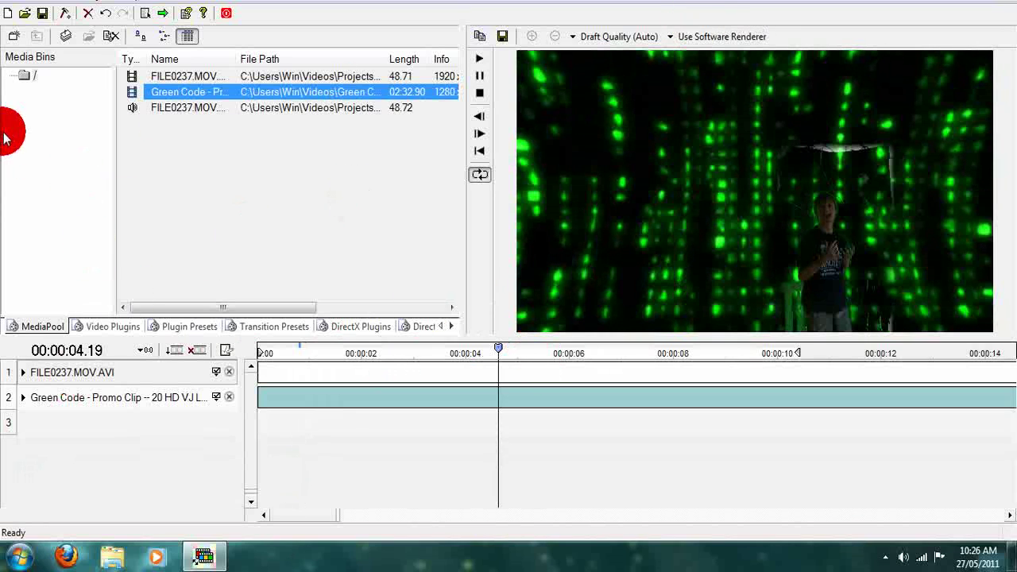
Drop Texture Generator from the video plugins onto the FILE0237.MOV.AVI track and expand its parameters
click(102, 327)
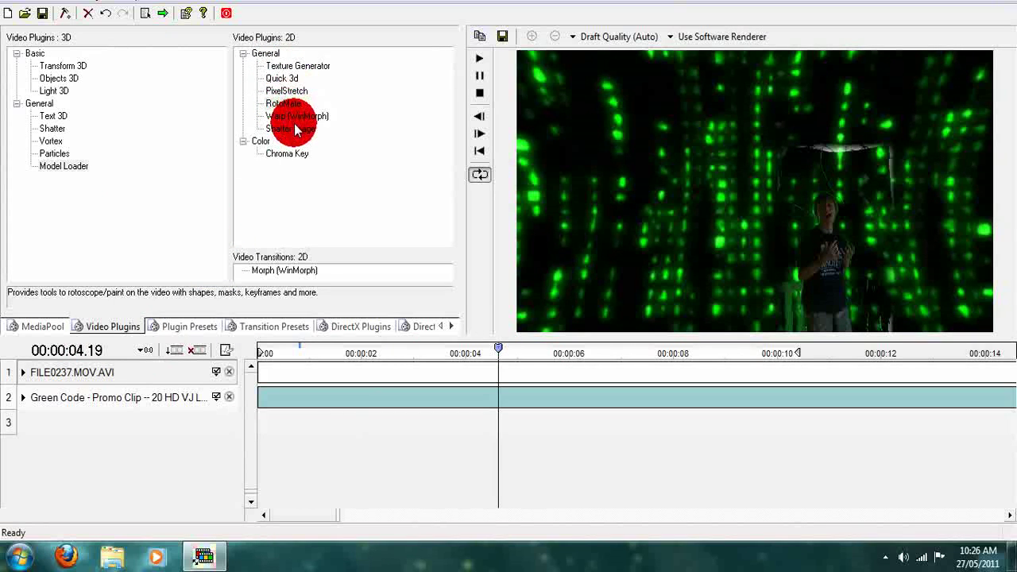
click(291, 66)
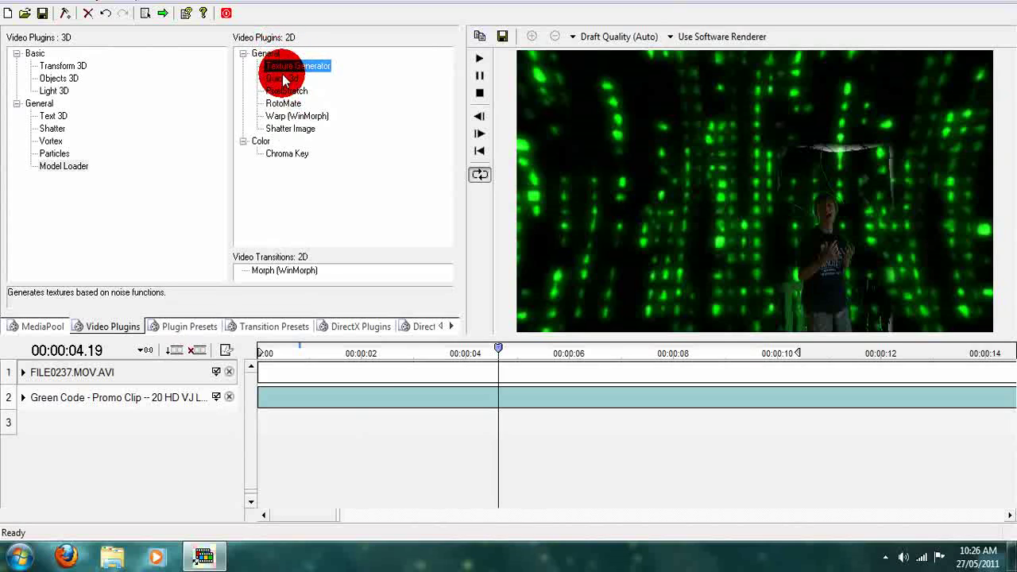
drag(282, 69, 137, 380)
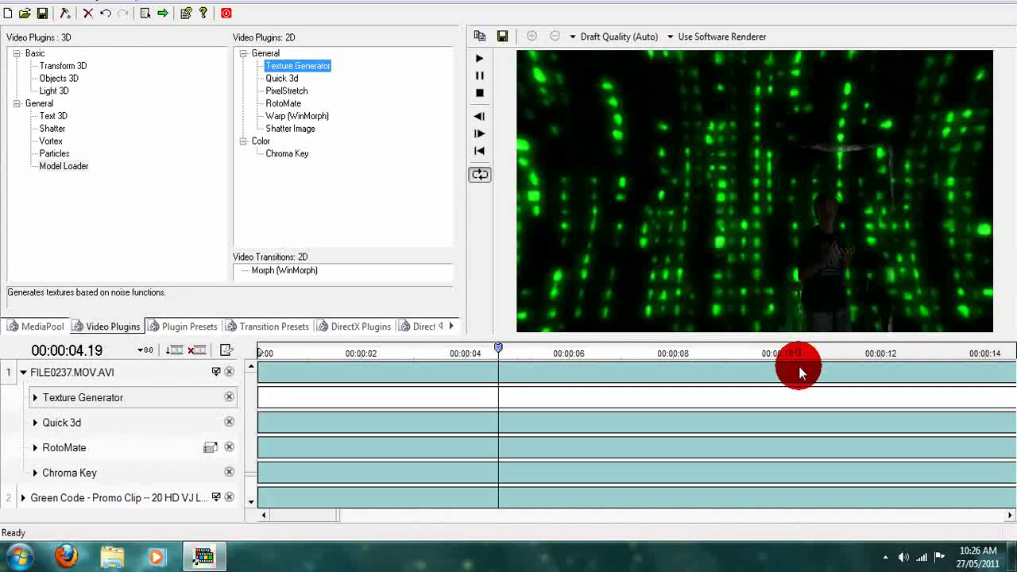
click(35, 398)
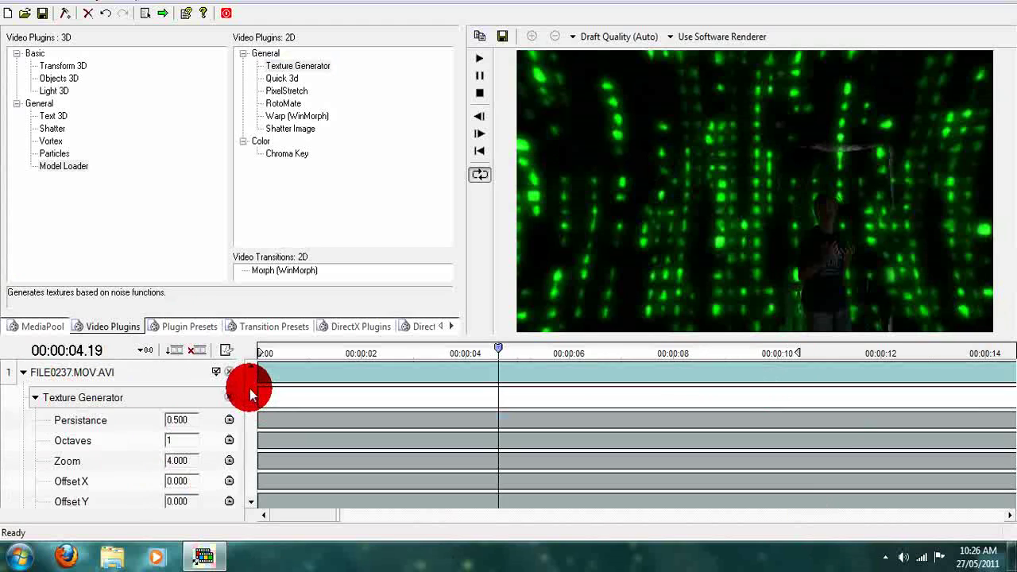
Try Sine post processing on the Texture Generator, then switch it back to None
scroll(249, 398, down, 1)
scroll(249, 398, down, 3)
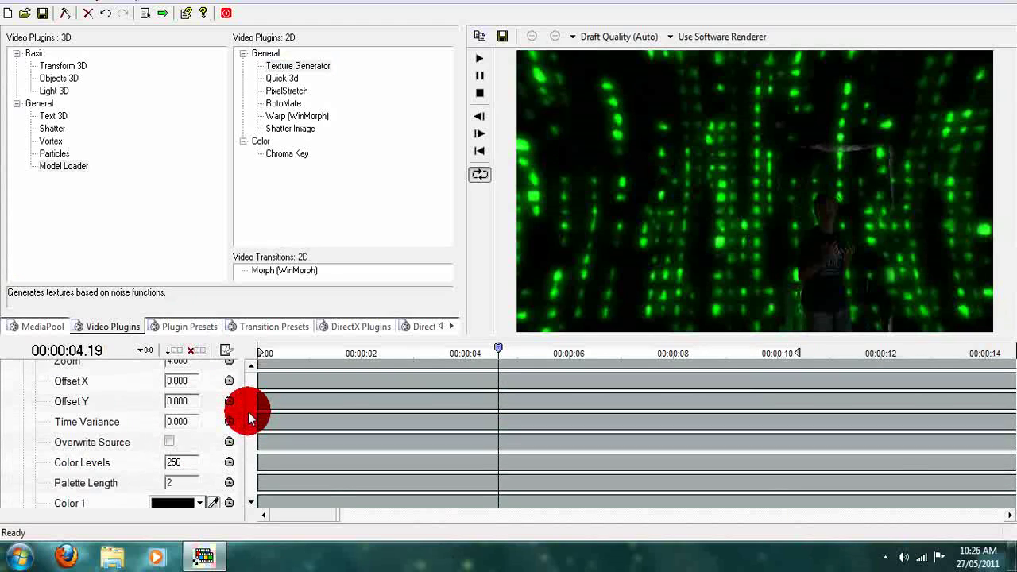
scroll(248, 412, down, 4)
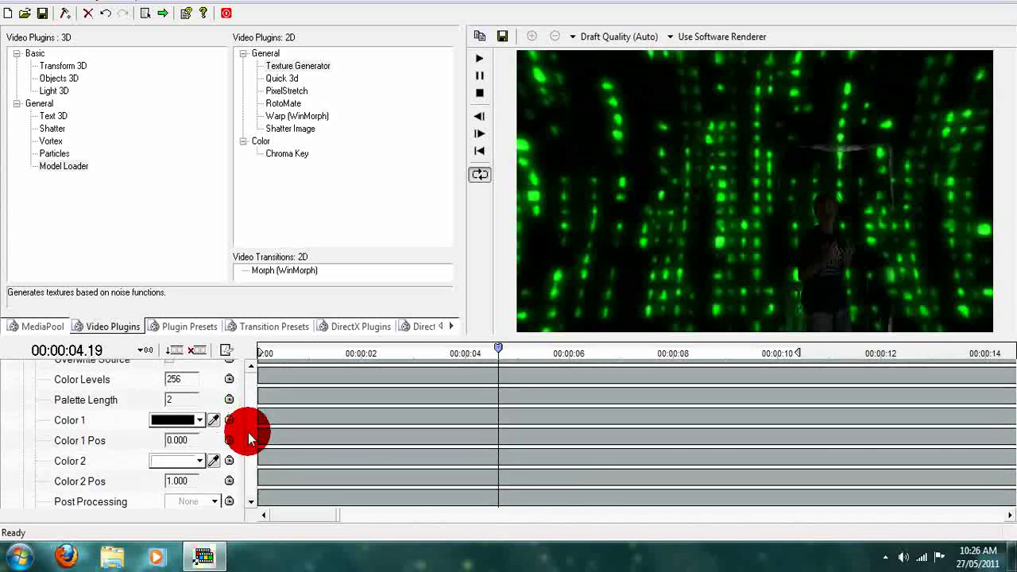
scroll(247, 446, down, 5)
scroll(243, 454, up, 2)
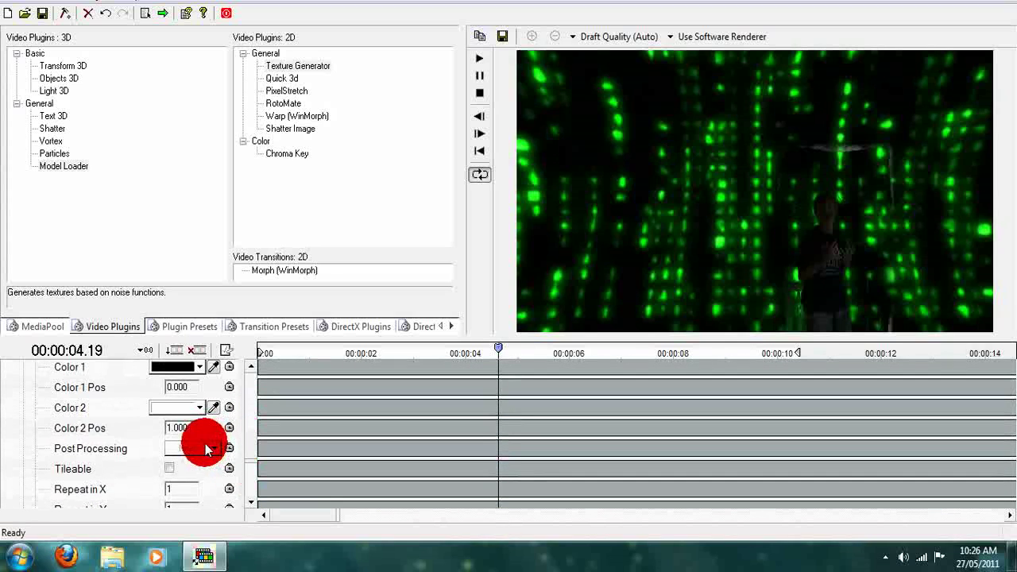
click(208, 450)
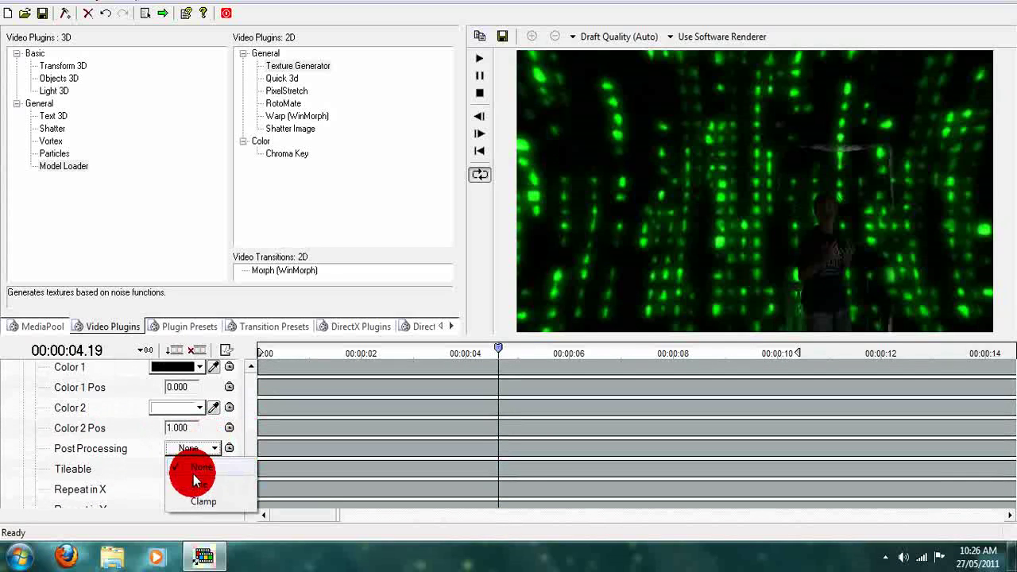
click(199, 483)
click(206, 459)
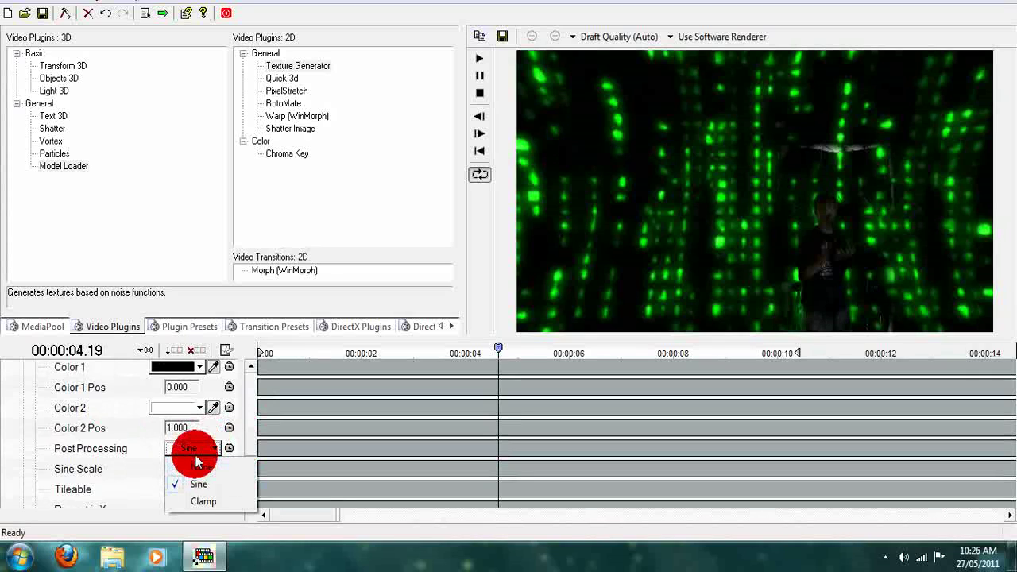
click(199, 466)
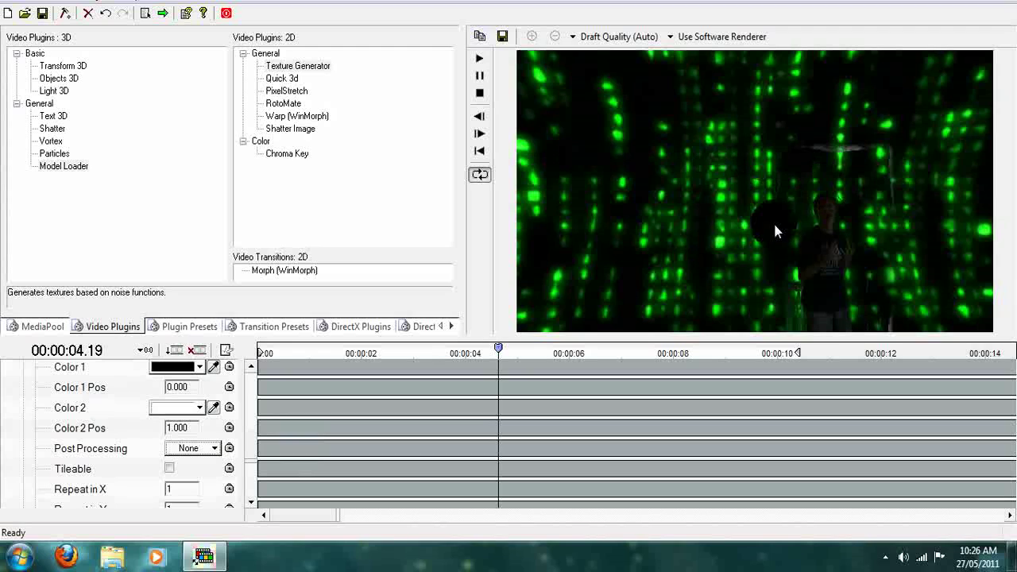
Keep Post Processing at None and bring up the colour picker for Color 1
click(201, 447)
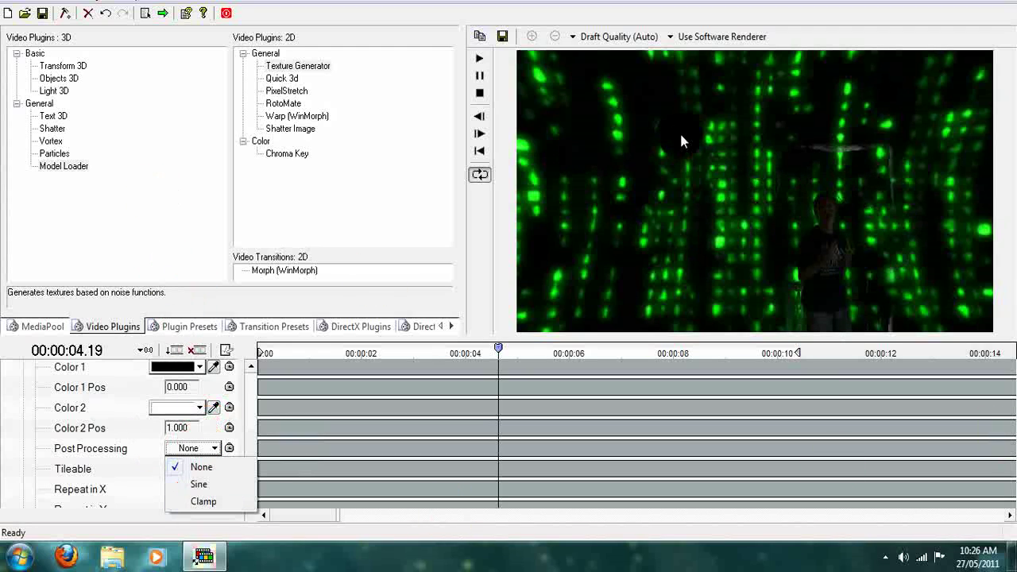
click(258, 421)
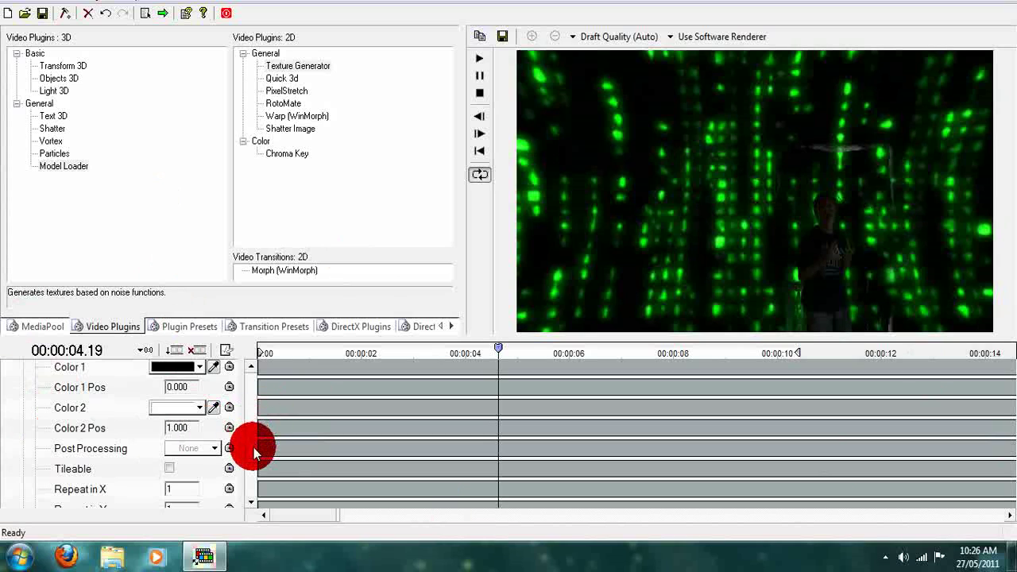
scroll(249, 433, up, 2)
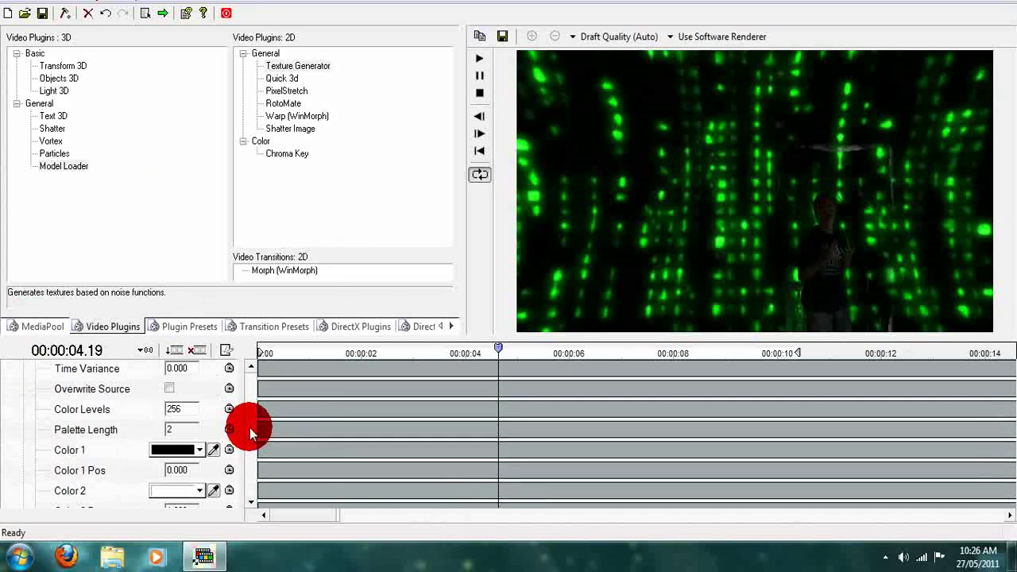
click(167, 451)
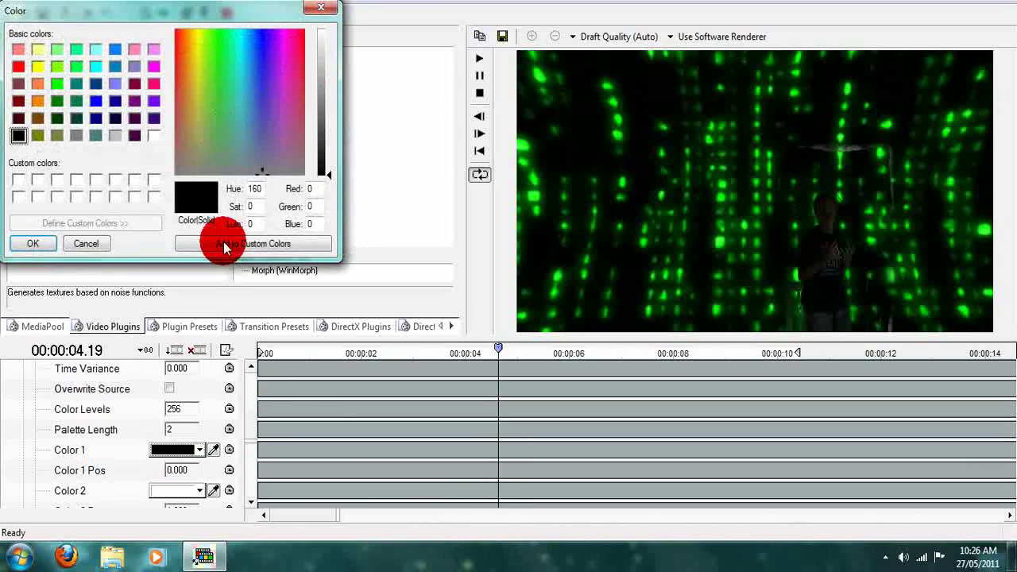
Set Texture Generator Color 1 to a dark green with luminance 59
drag(237, 171, 214, 35)
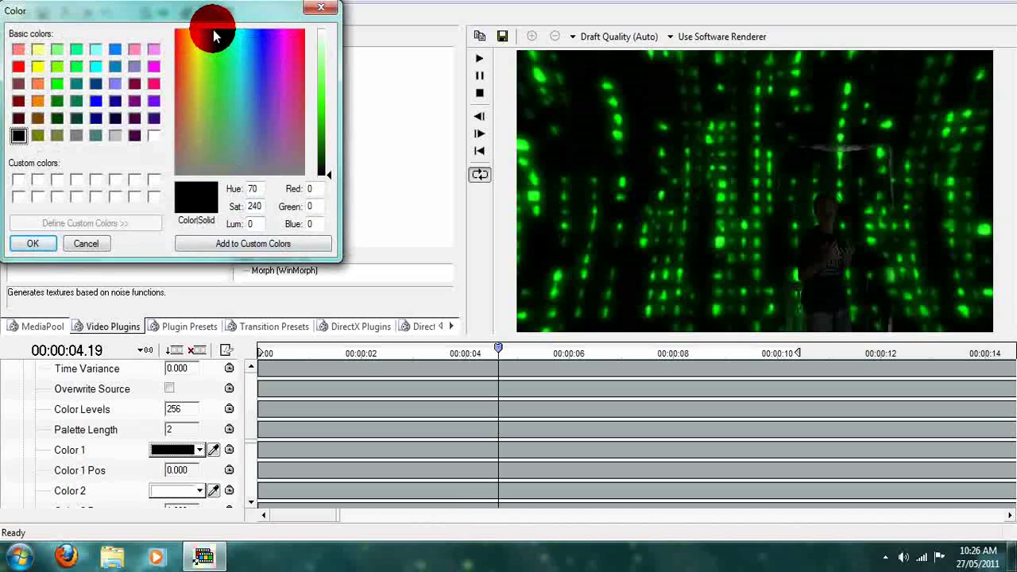
drag(324, 163, 325, 139)
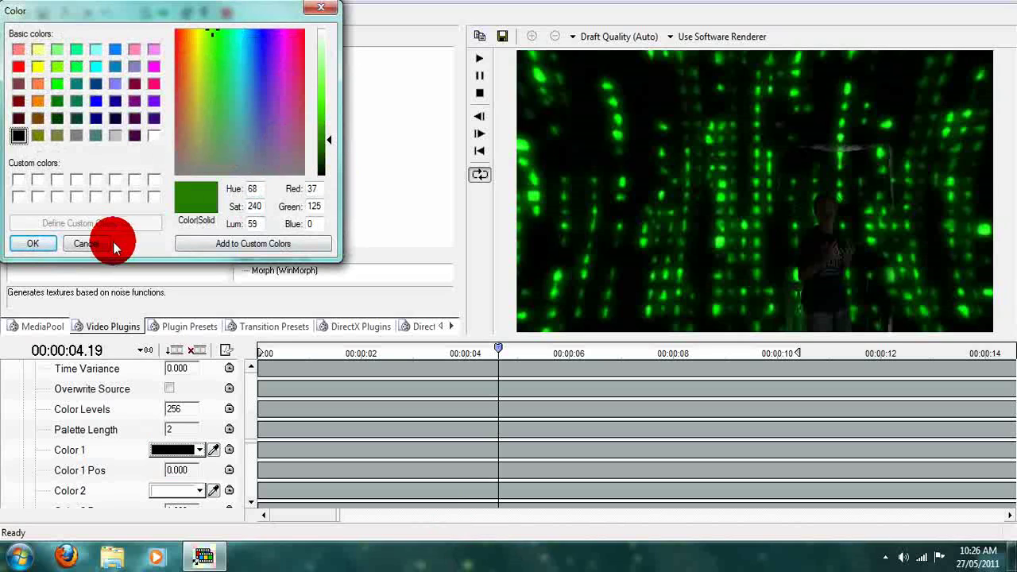
click(32, 243)
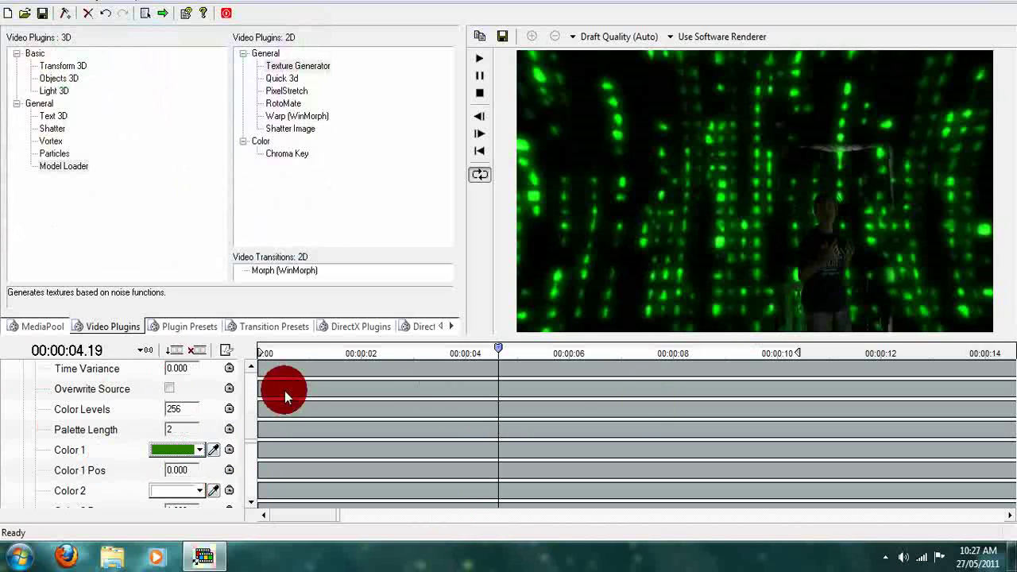
Set Color 2 to a bright green and fold the Texture Generator parameters away
click(171, 499)
click(230, 51)
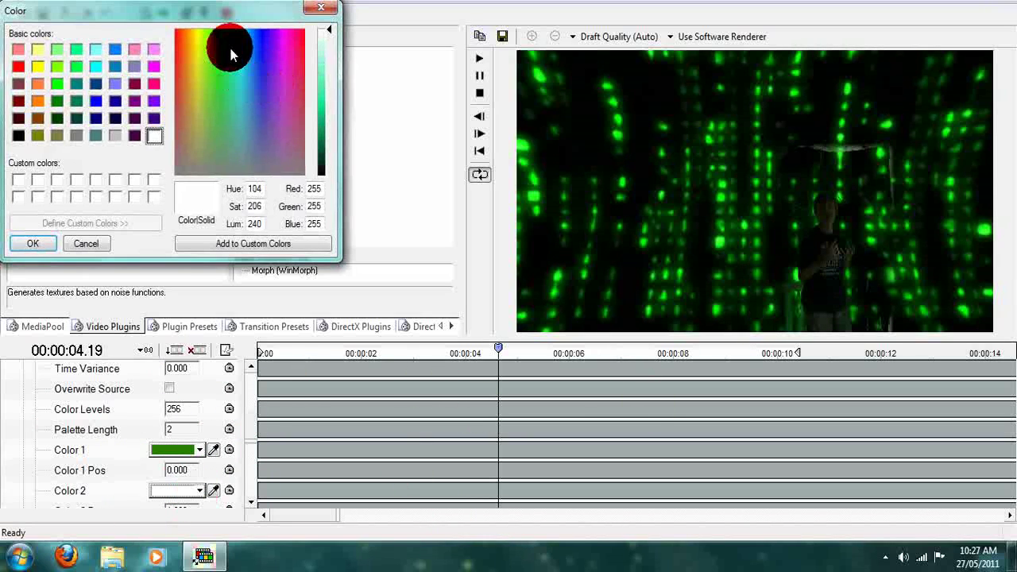
click(221, 38)
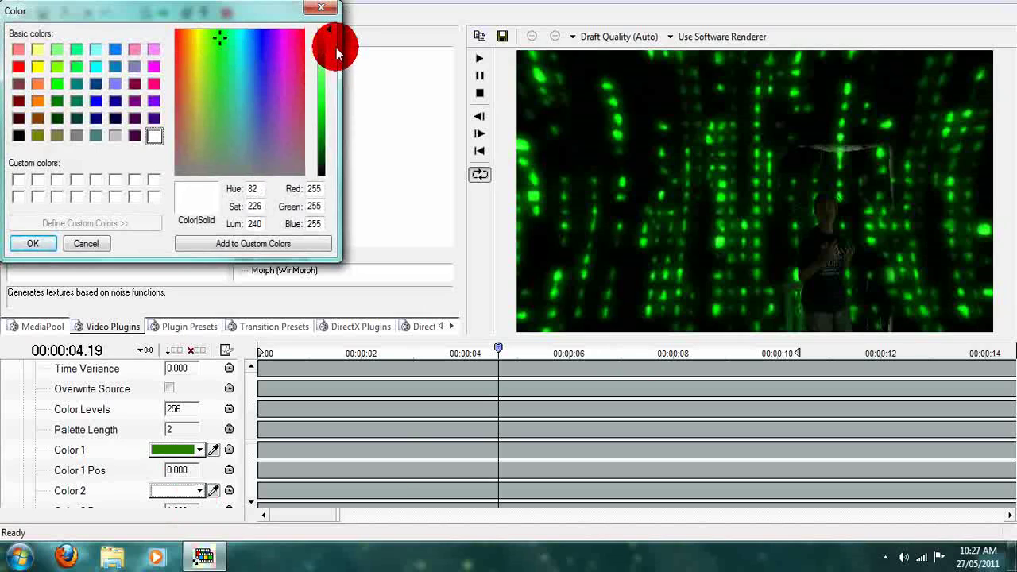
drag(325, 30, 326, 98)
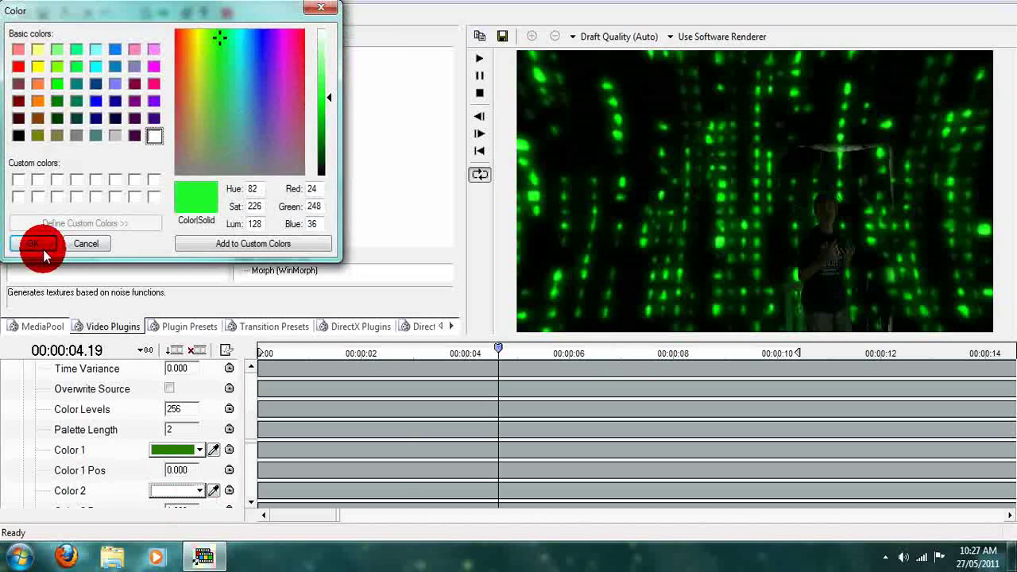
click(34, 243)
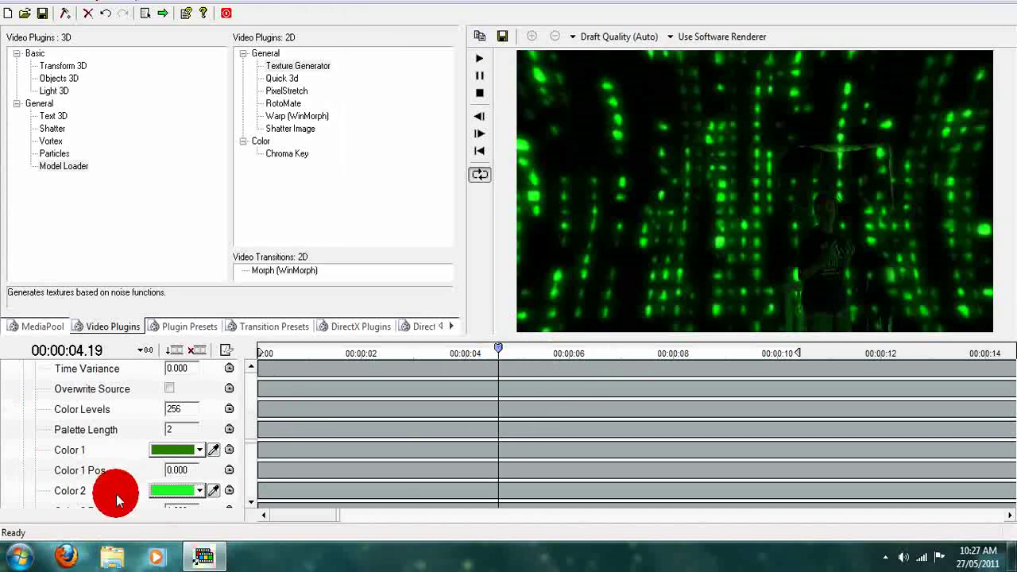
click(251, 433)
Inspect the Texture Generator, Chroma Key and RotoMate effects, expanding the Chroma Key settings
click(33, 397)
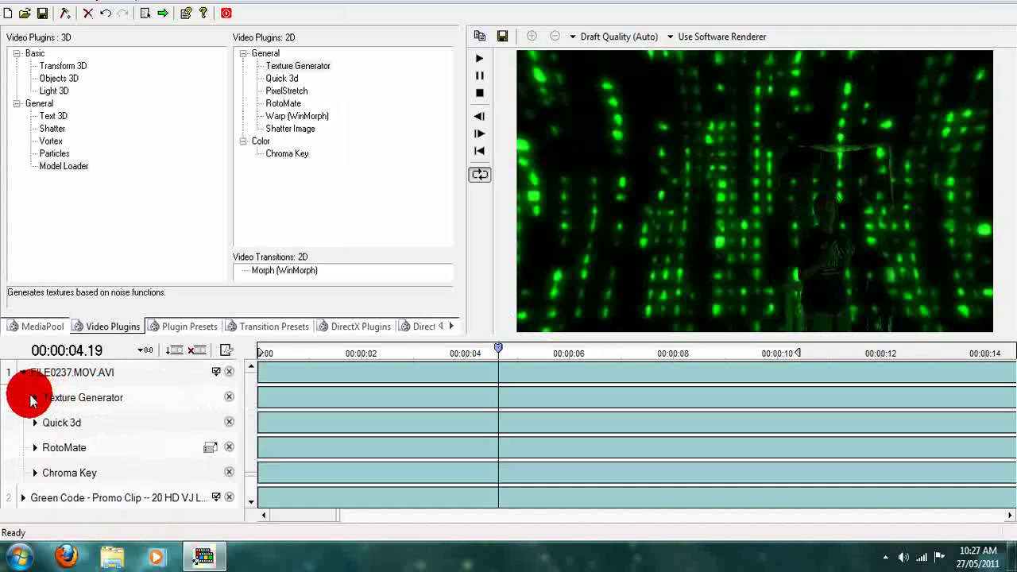
click(72, 469)
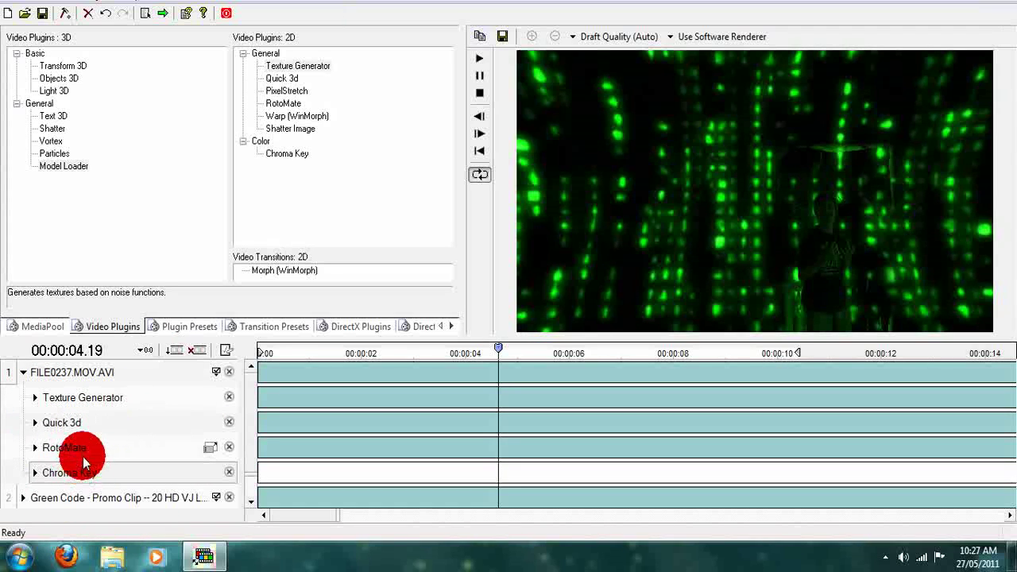
click(75, 399)
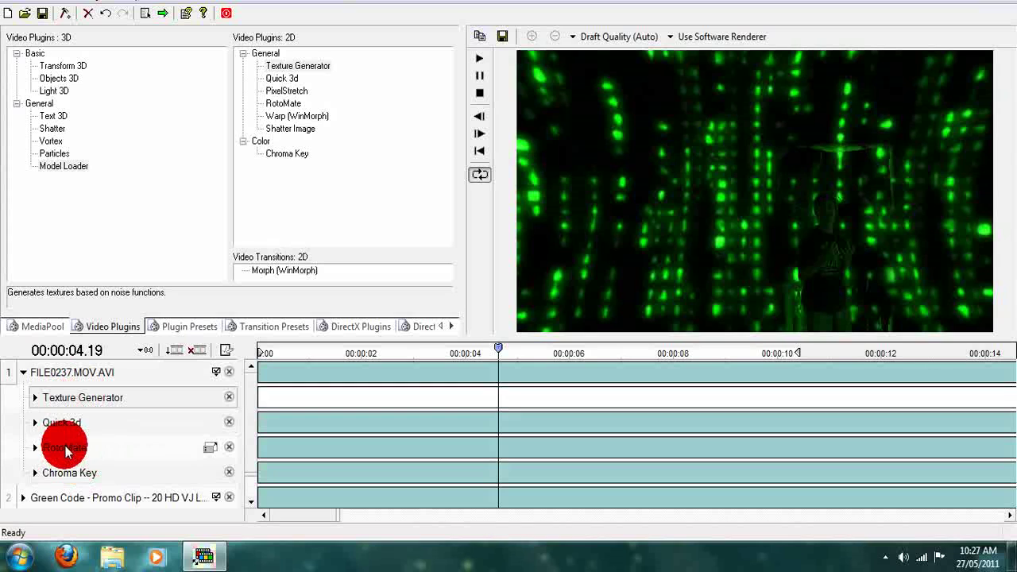
click(66, 449)
click(35, 475)
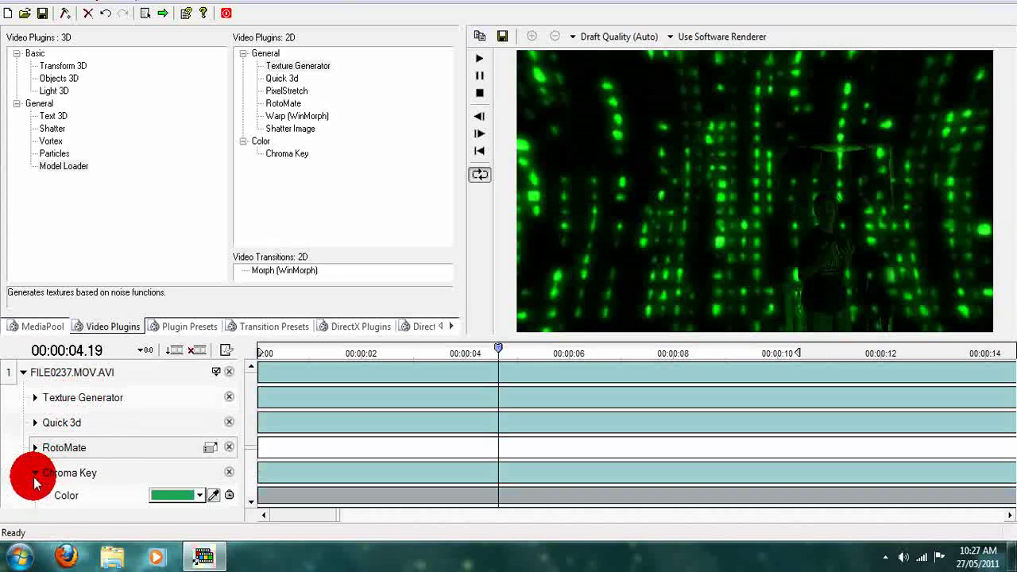
click(95, 497)
scroll(251, 451, down, 2)
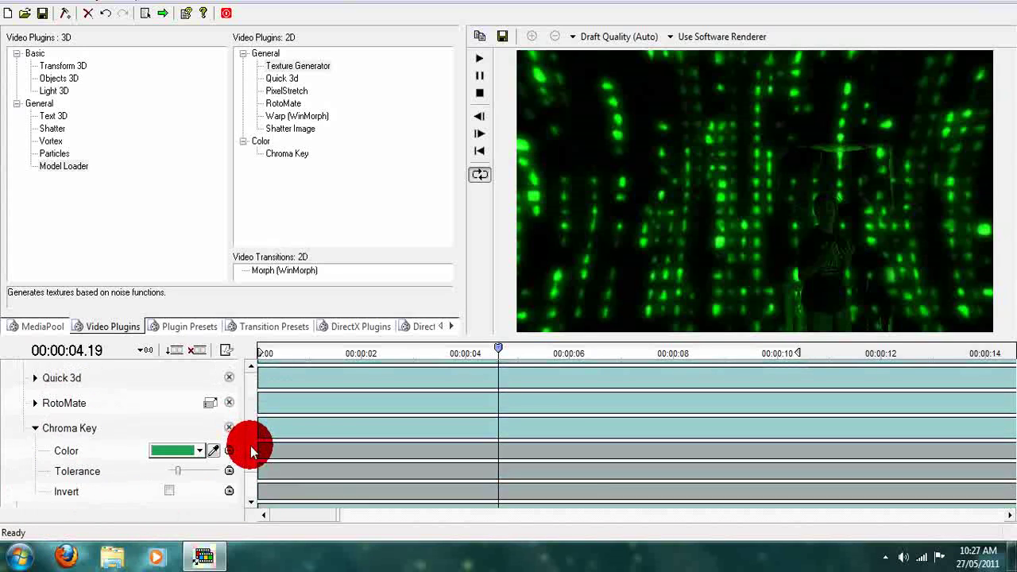
scroll(251, 451, down, 2)
Collapse Chroma Key and the FILE0237.MOV.AVI effect list, then view the composite near 00:00:05
click(36, 387)
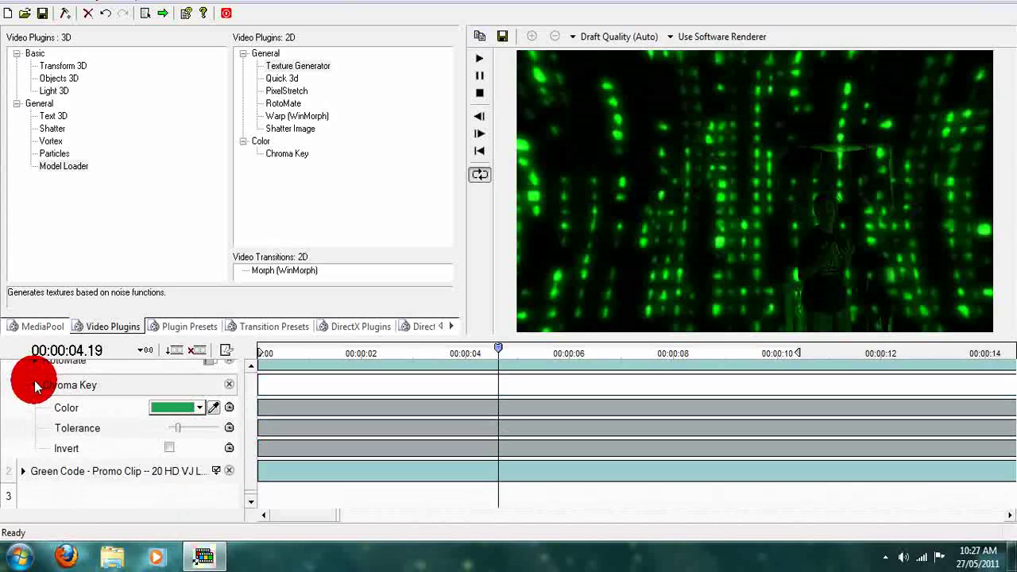
click(35, 386)
scroll(253, 421, up, 1)
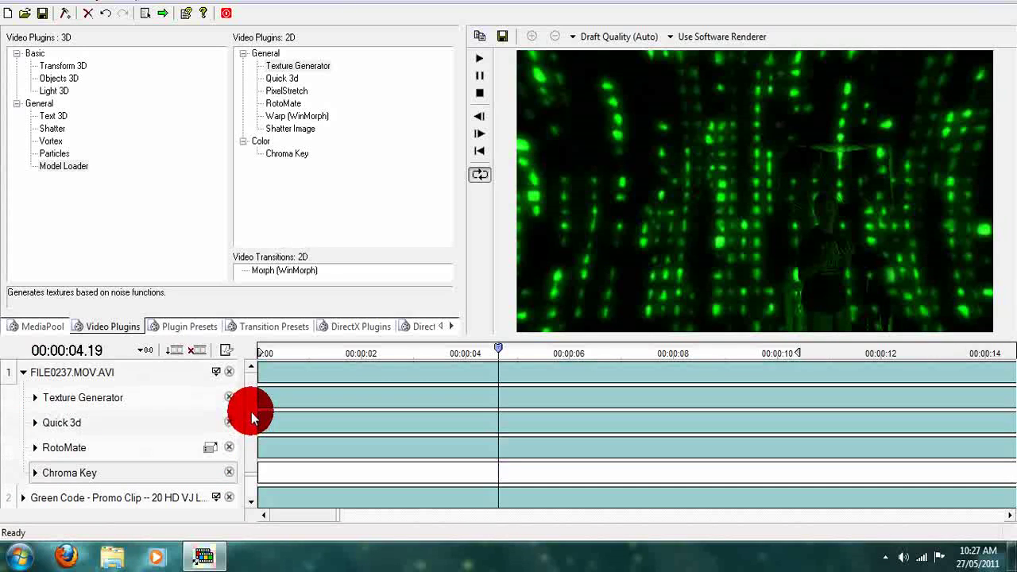
click(23, 372)
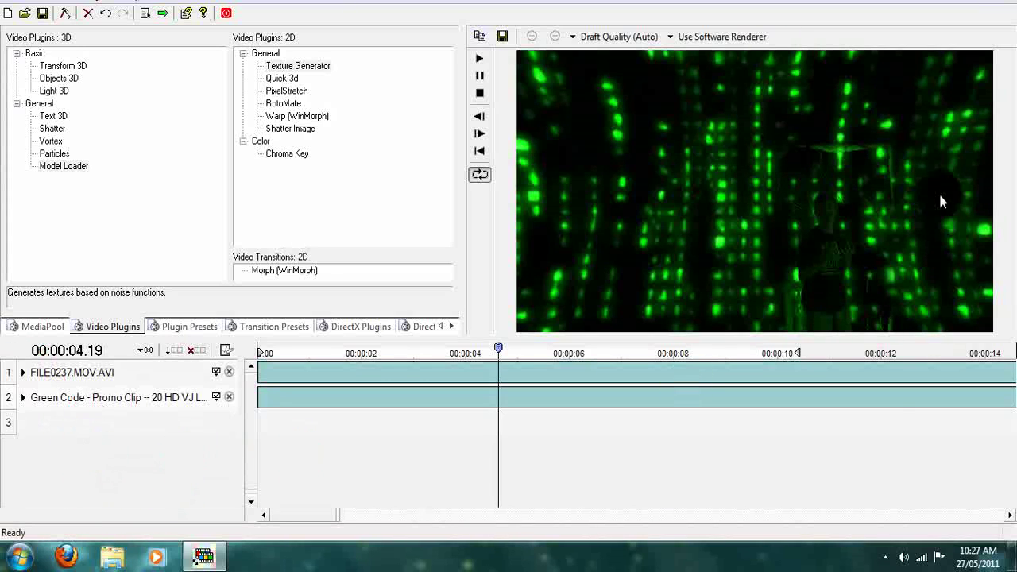
click(556, 353)
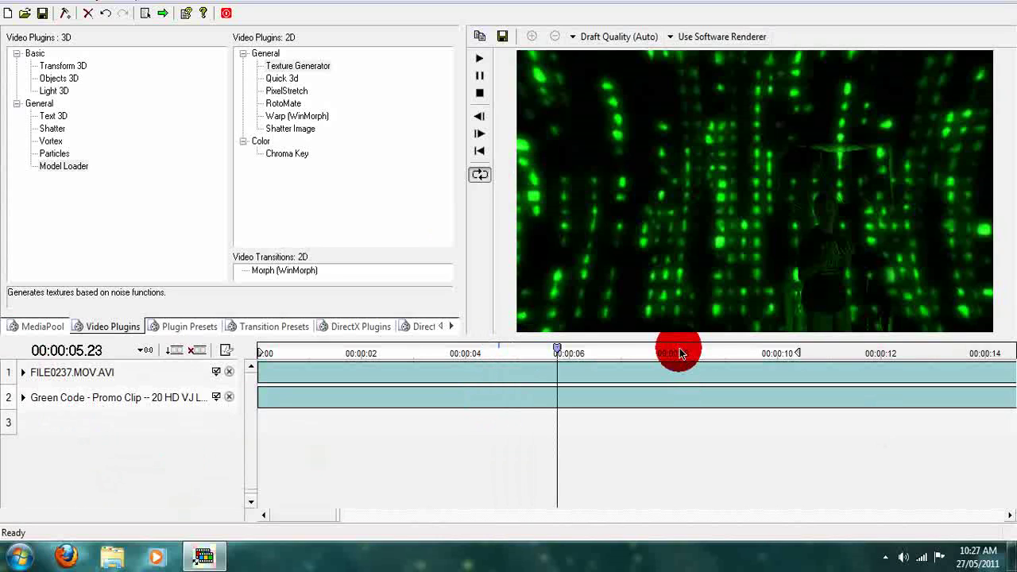